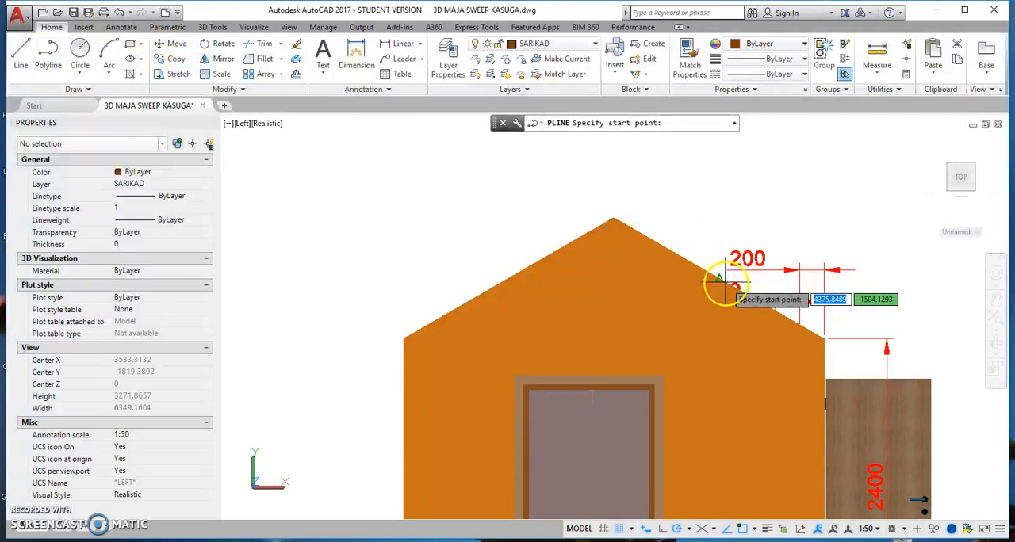
# Start the rafter polyline at the ridge, follow the roof slope to the wall corner, extend it 500 and add a perpendicular 150 end segment.
pyautogui.click(613, 217)
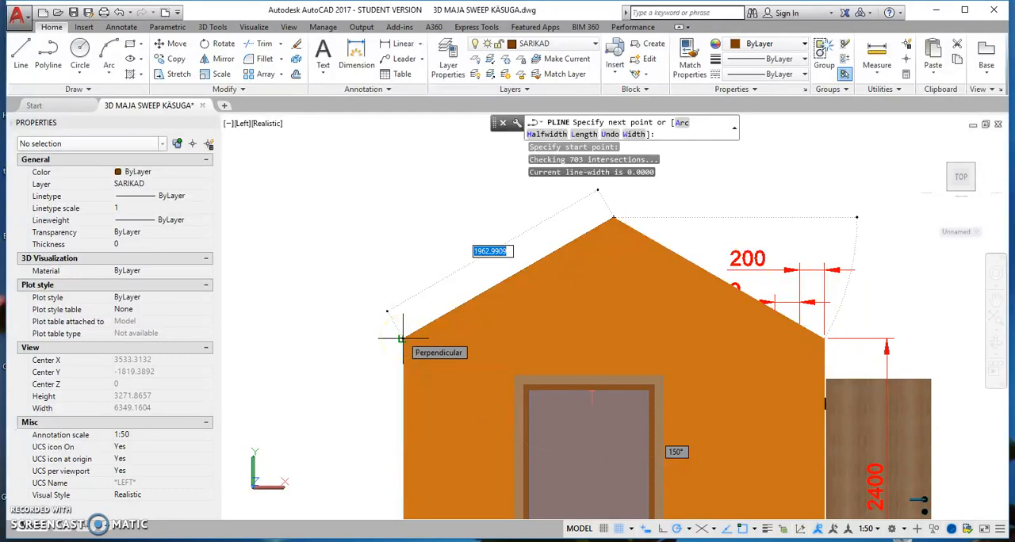
pyautogui.click(402, 339)
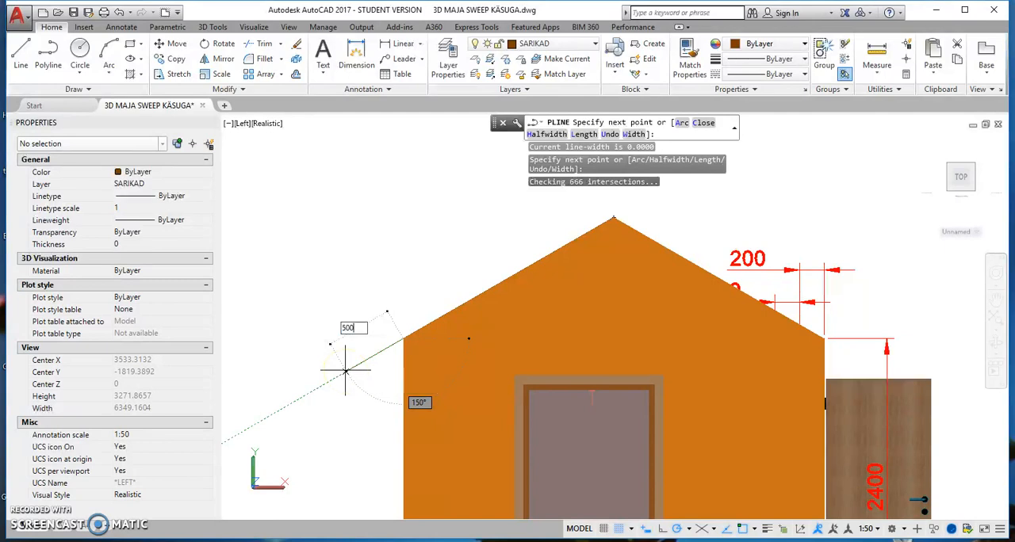
pyautogui.write('500')
pyautogui.press('Return')
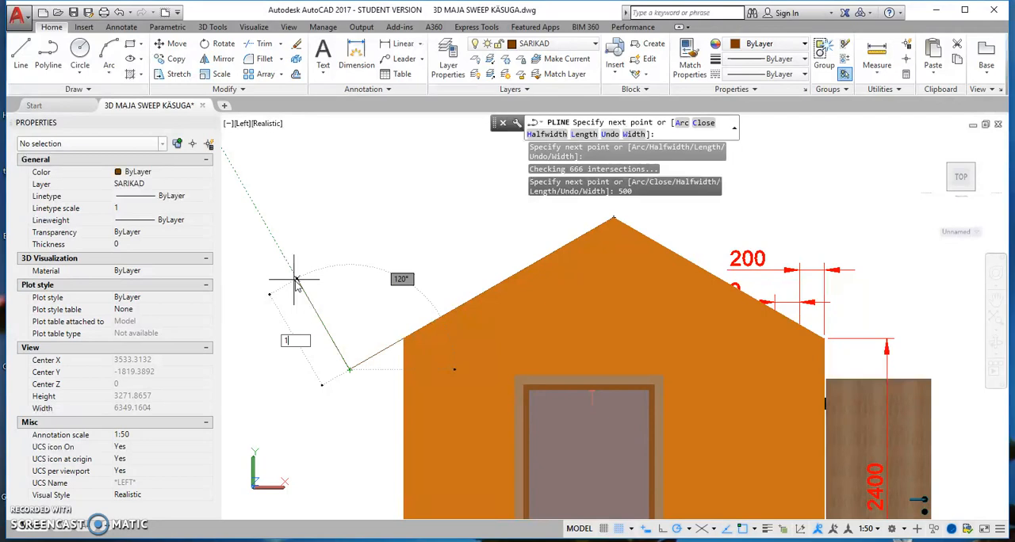
pyautogui.press('Return')
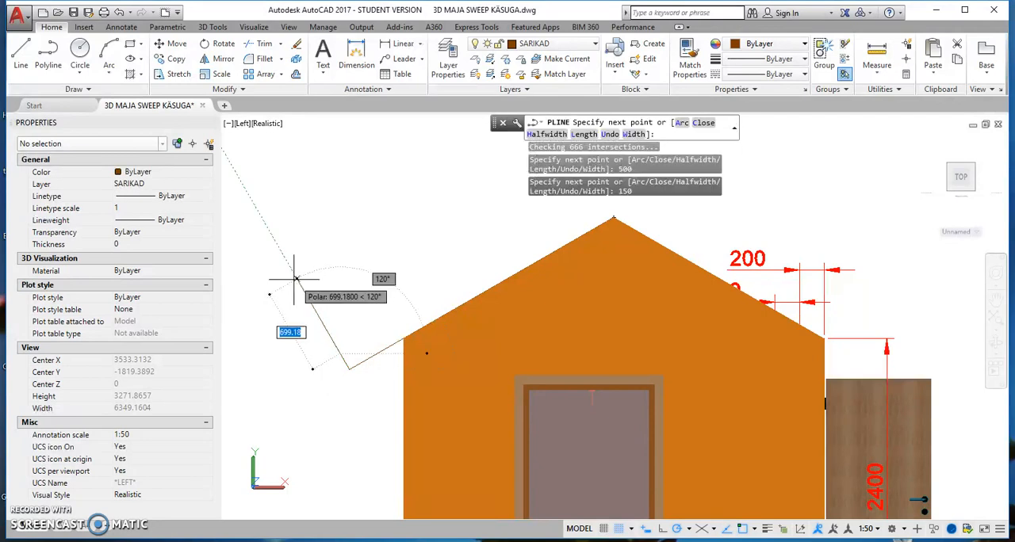
# Draw the rafter's upper edge at 30°, about 2672 long and reaching past the ridge, and close the polyline.
pyautogui.moveTo(562, 339)
pyautogui.mouseDown(button='middle')
pyautogui.moveTo(496, 403)
pyautogui.moveTo(476, 370)
pyautogui.mouseUp(button='middle')
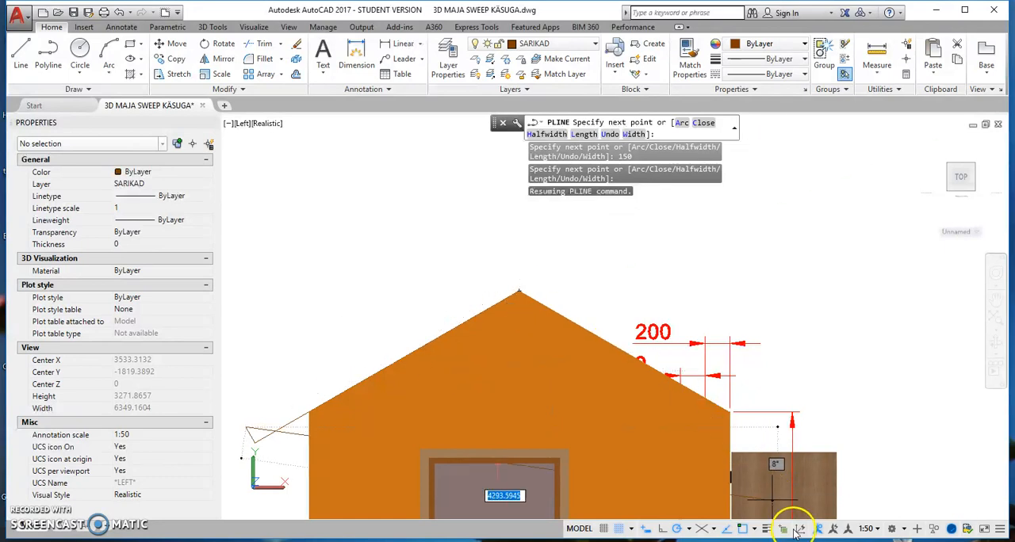
pyautogui.click(753, 530)
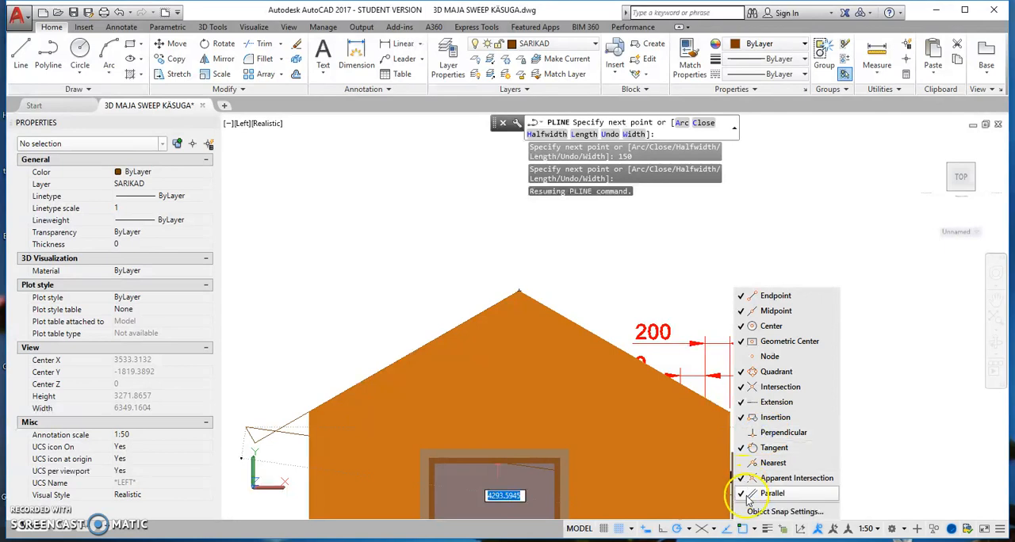
pyautogui.click(755, 531)
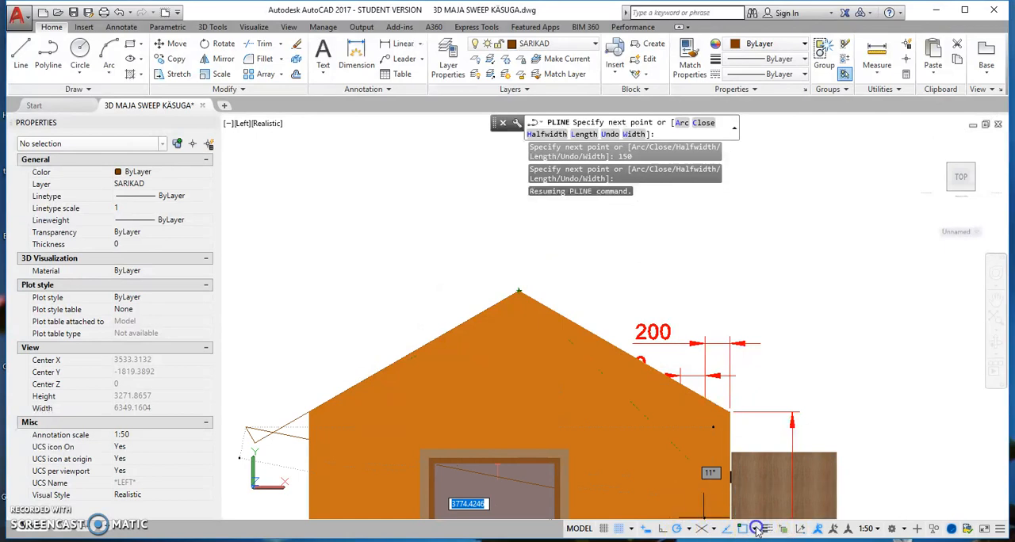
pyautogui.click(756, 529)
pyautogui.click(758, 531)
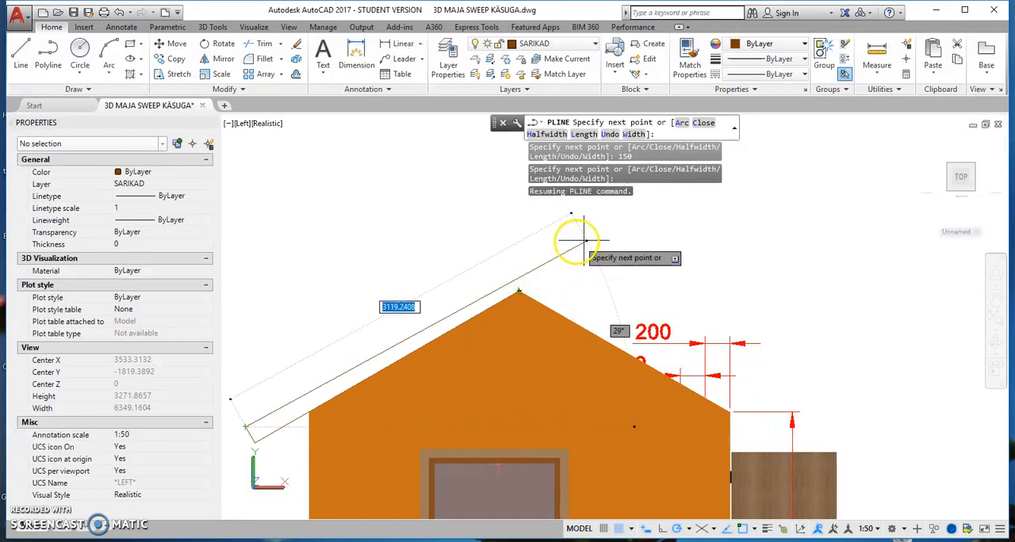
pyautogui.click(533, 262)
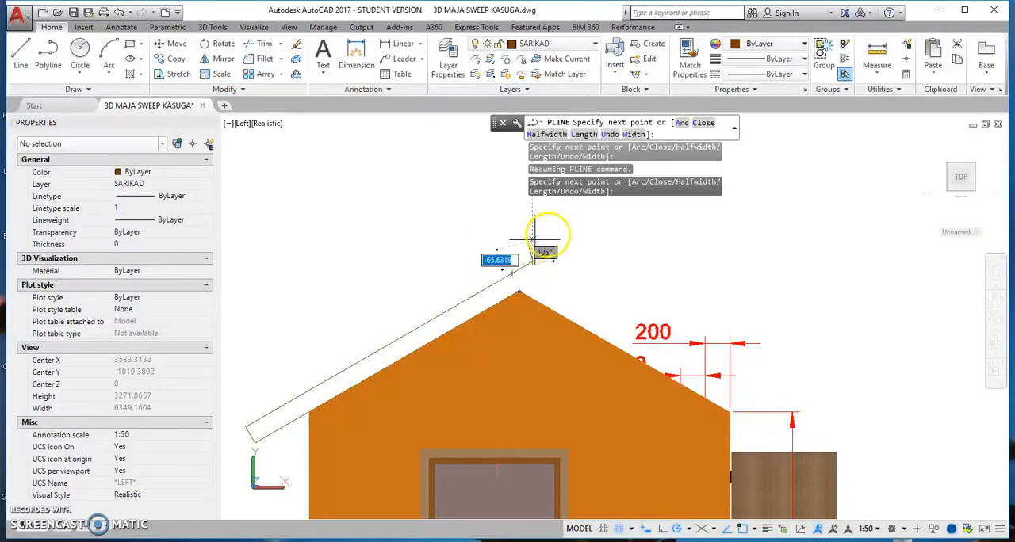
pyautogui.click(702, 124)
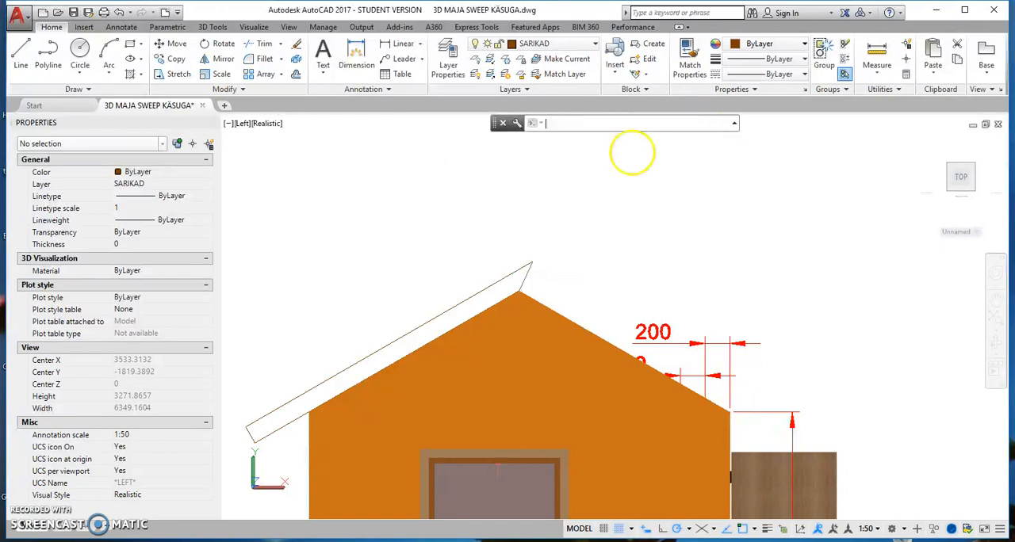
pyautogui.click(520, 267)
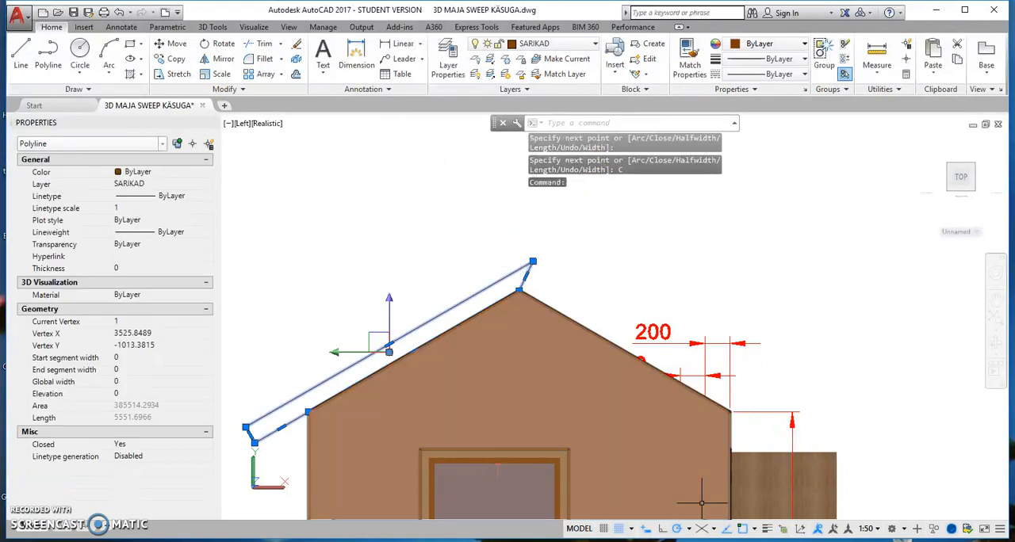
pyautogui.click(755, 530)
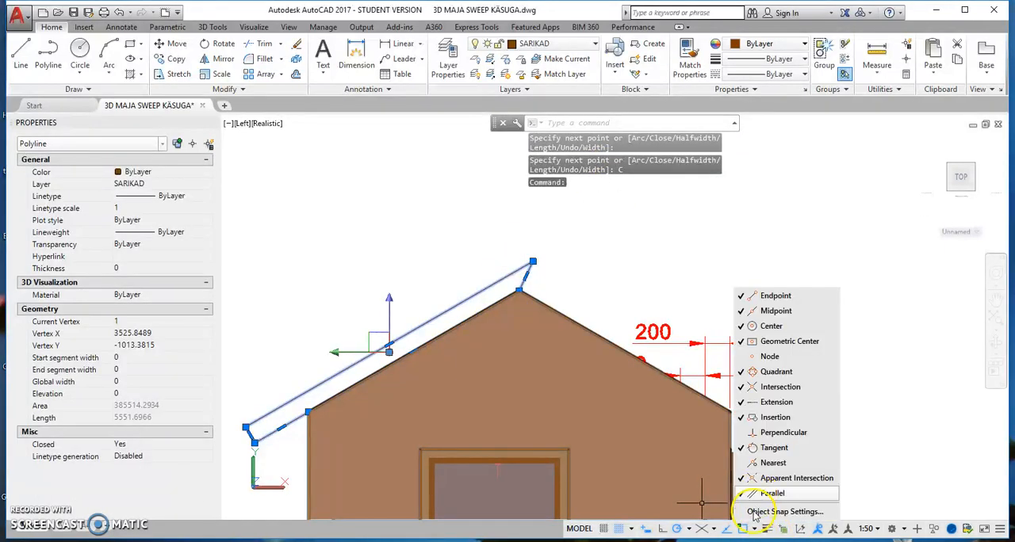
pyautogui.click(757, 531)
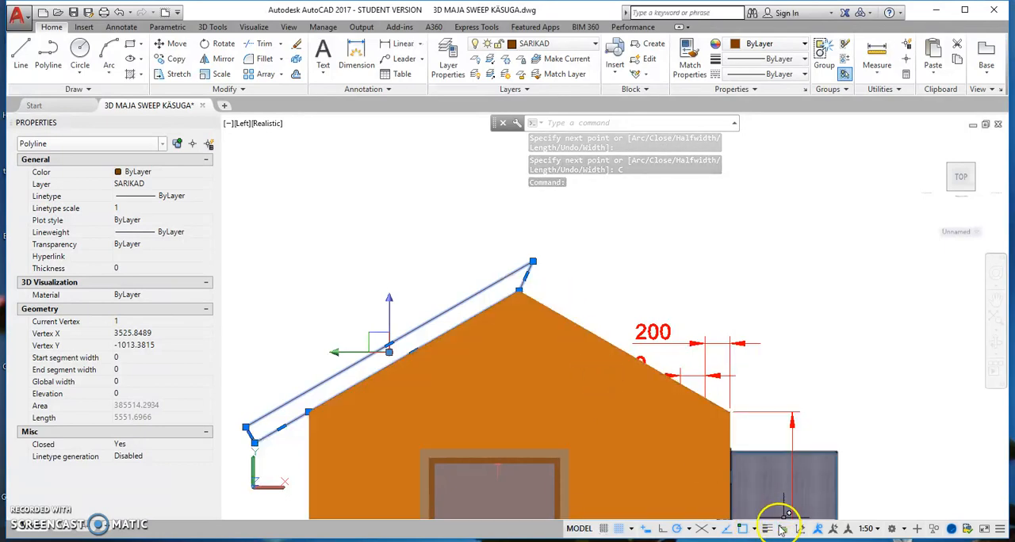
pyautogui.click(532, 260)
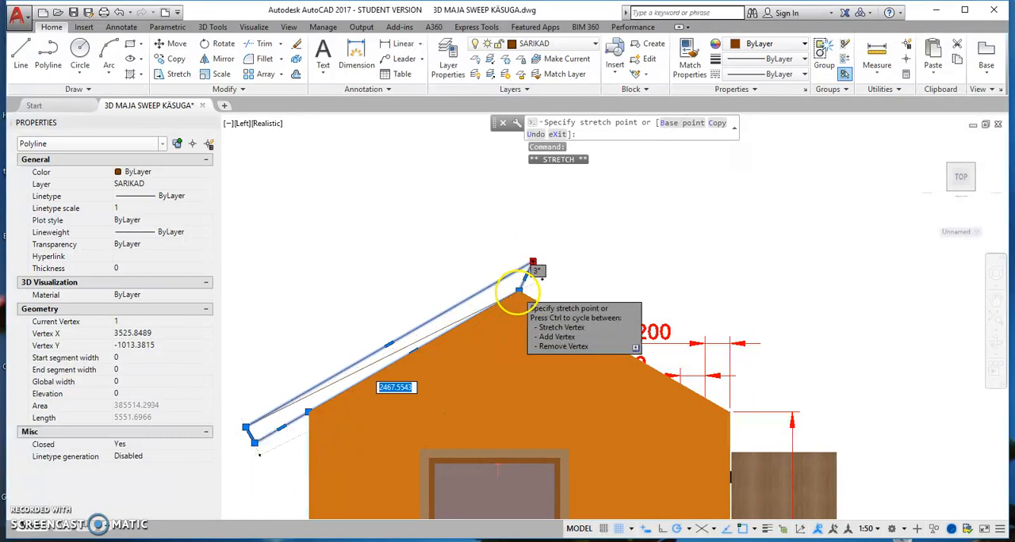
pyautogui.scroll(3, 518, 291)
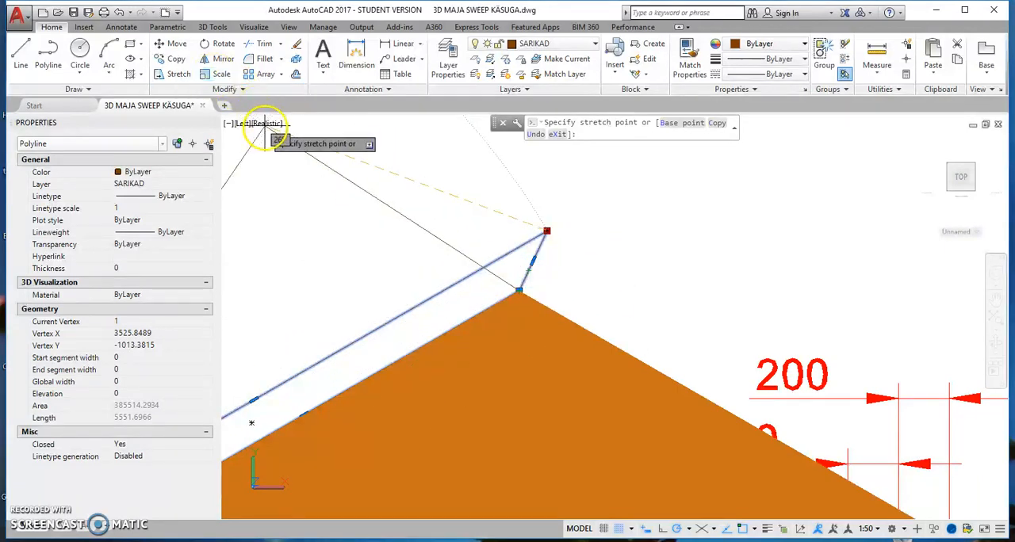
pyautogui.press('Down')
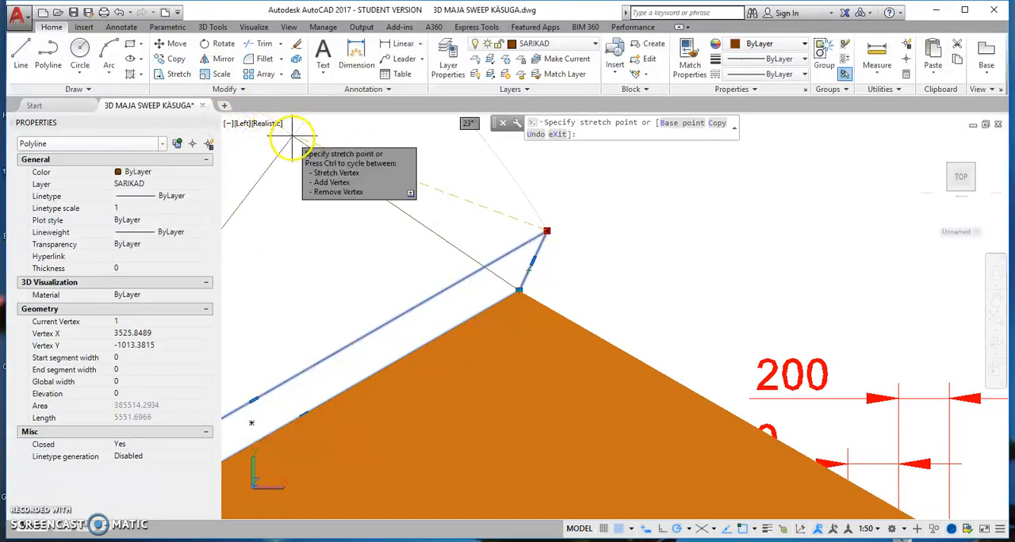
pyautogui.press('Escape')
# Switch to the 2D Wireframe style and stretch the polyline's upper ridge vertex along its edge to directly above the roof peak.
pyautogui.click(266, 125)
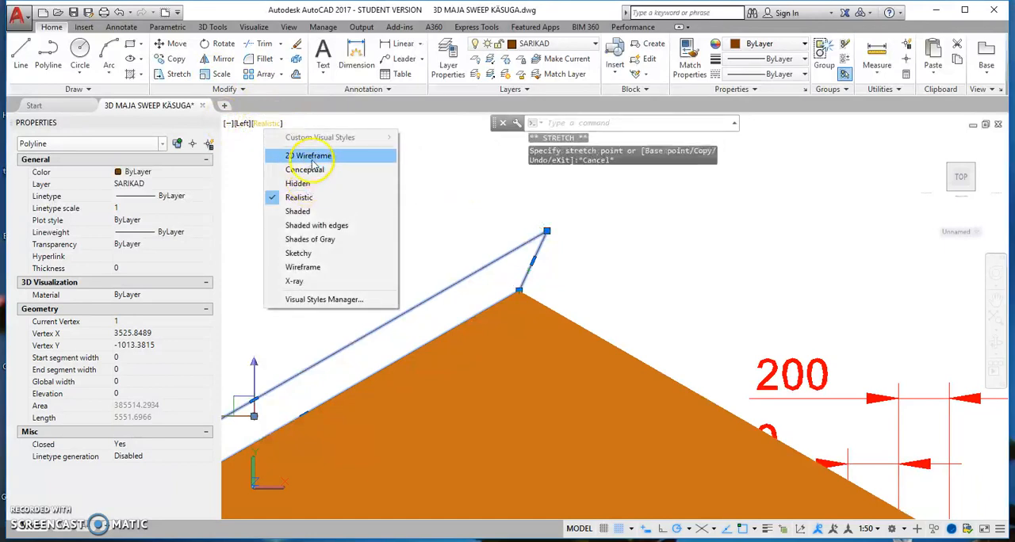
pyautogui.click(318, 156)
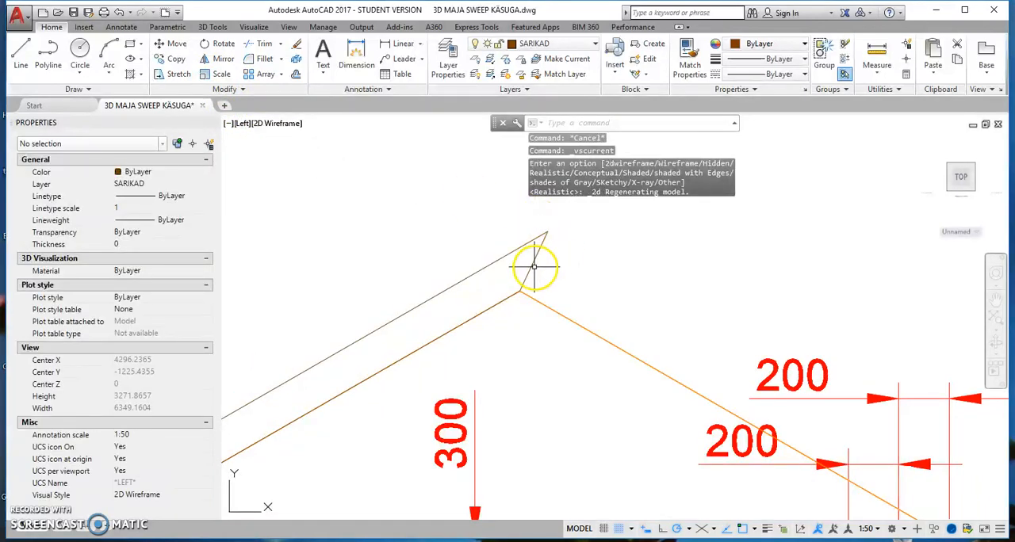
pyautogui.click(531, 268)
pyautogui.click(547, 233)
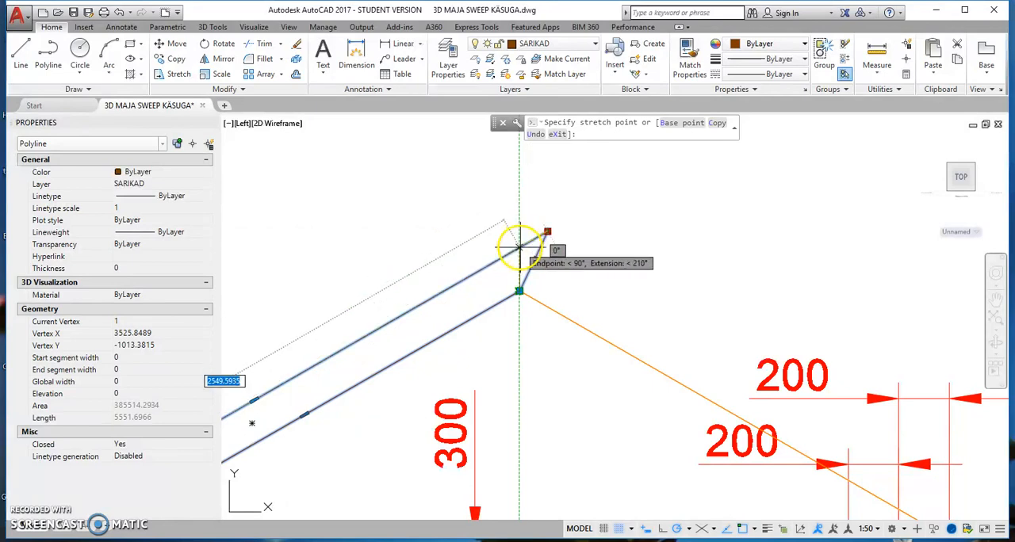
pyautogui.click(519, 248)
pyautogui.scroll(-2, 590, 256)
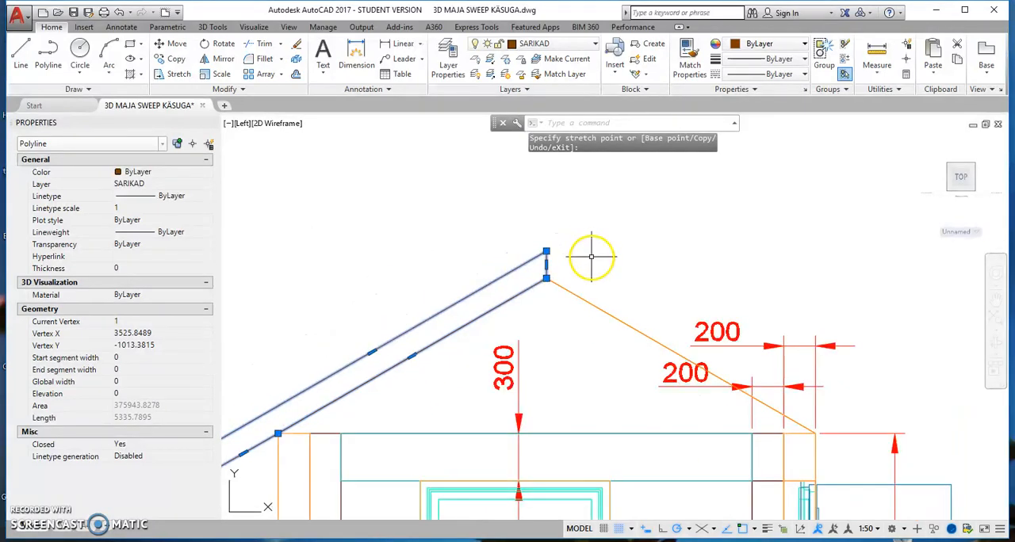
# Stretch the rafter outline's lower eave vertex to the midpoint of its short end edge to taper the overhang.
pyautogui.scroll(-2, 599, 242)
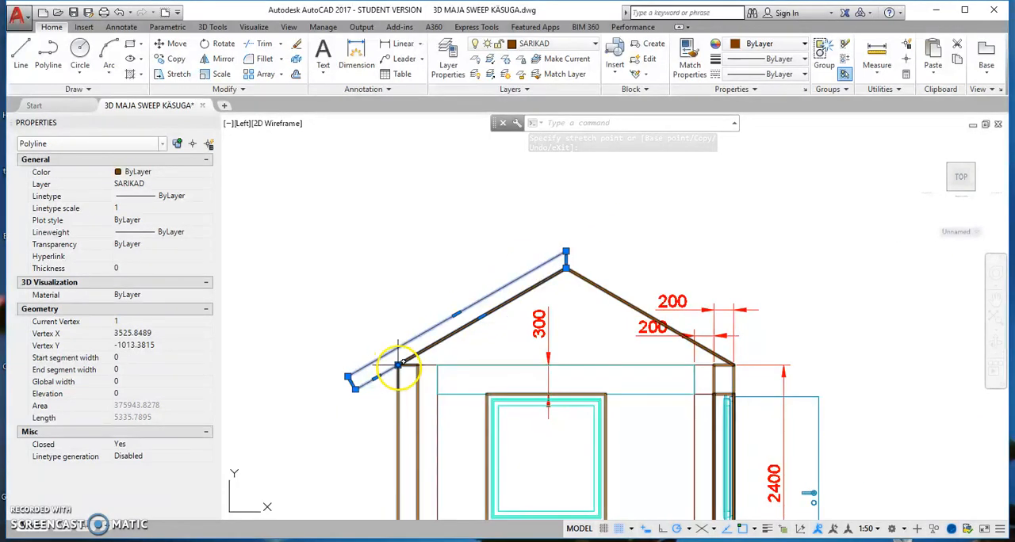
pyautogui.scroll(3, 397, 377)
pyautogui.scroll(-1, 404, 367)
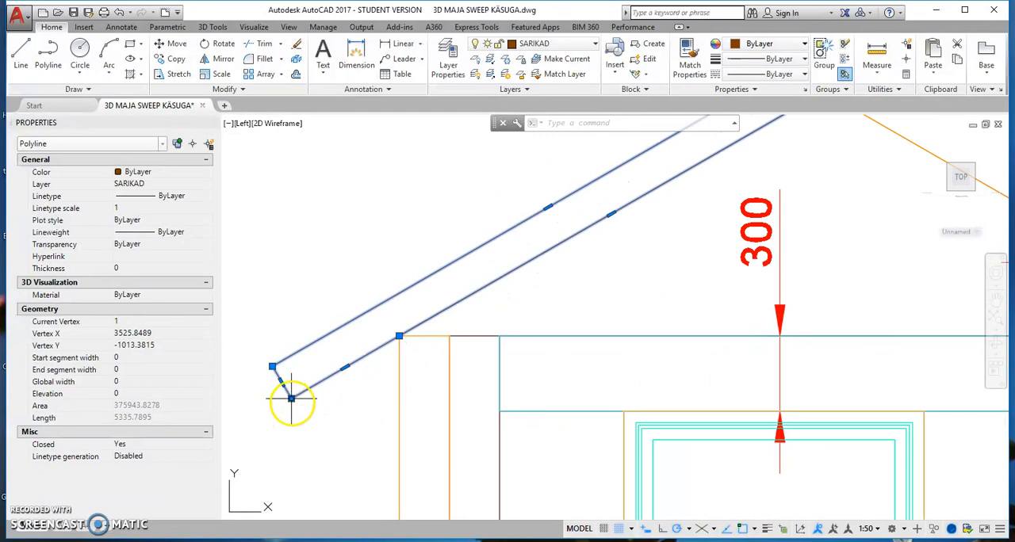
pyautogui.click(292, 399)
pyautogui.click(282, 381)
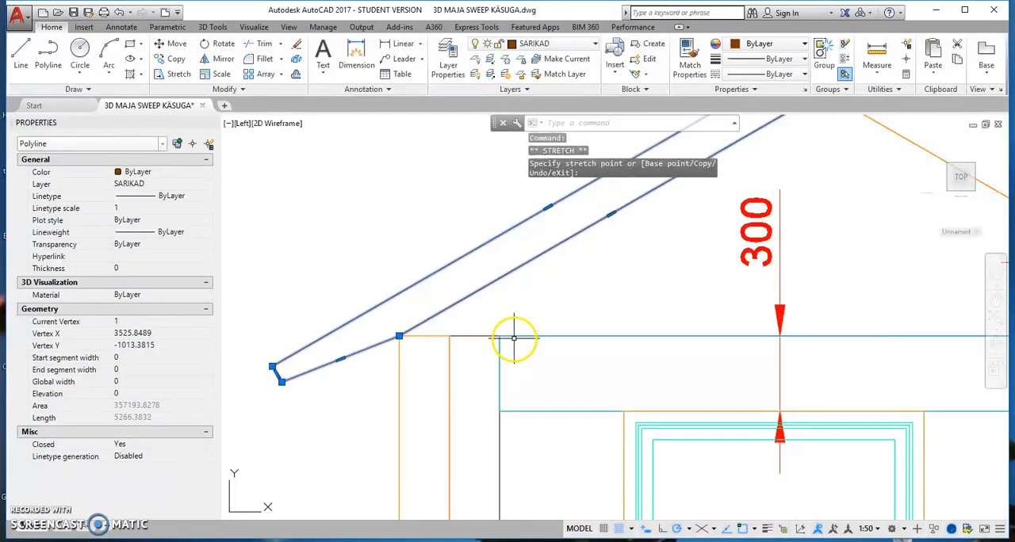
pyautogui.scroll(-1, 513, 338)
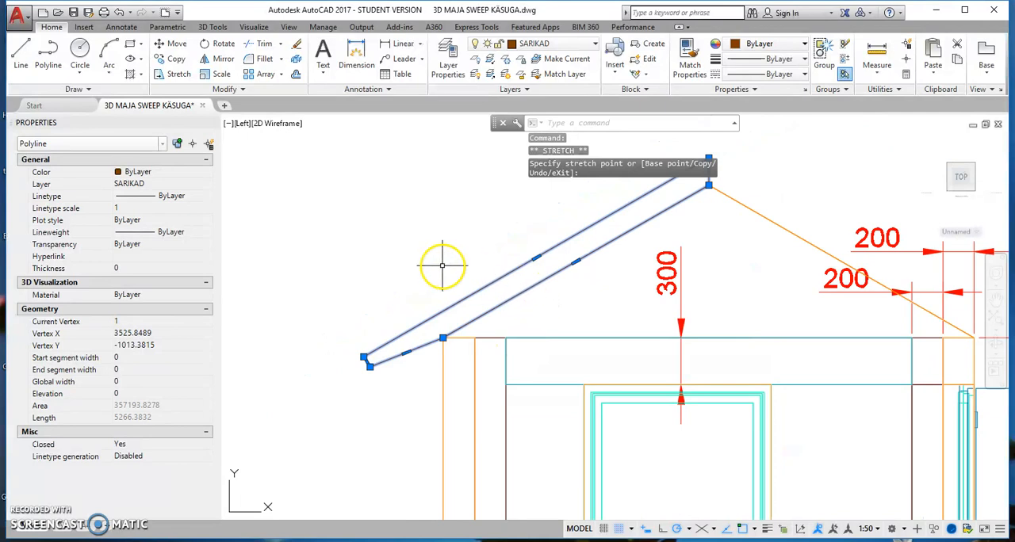
# Switch to the NW Isometric view and extrude the closed rafter outline by 50.
pyautogui.click(240, 123)
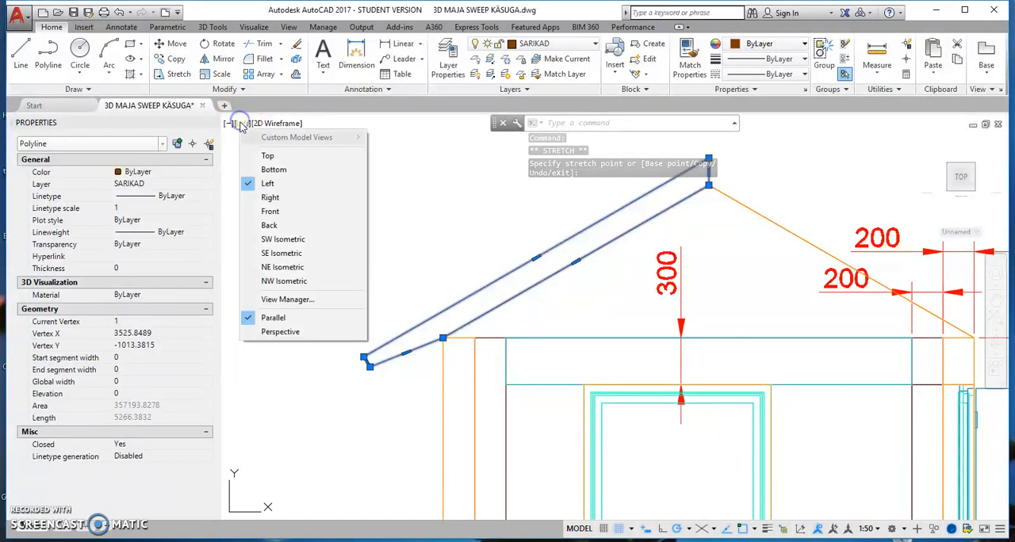
pyautogui.click(284, 282)
pyautogui.scroll(5, 695, 317)
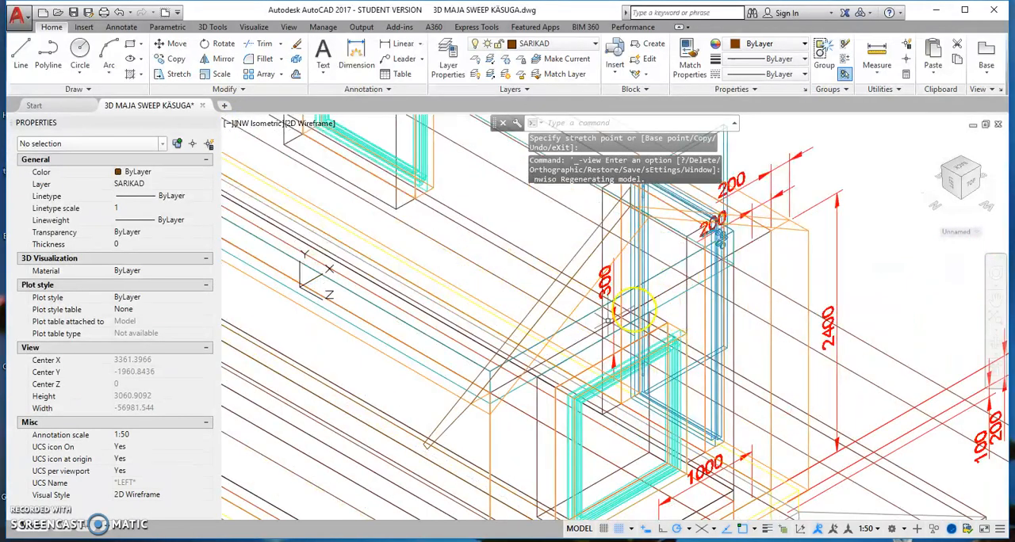
pyautogui.click(530, 314)
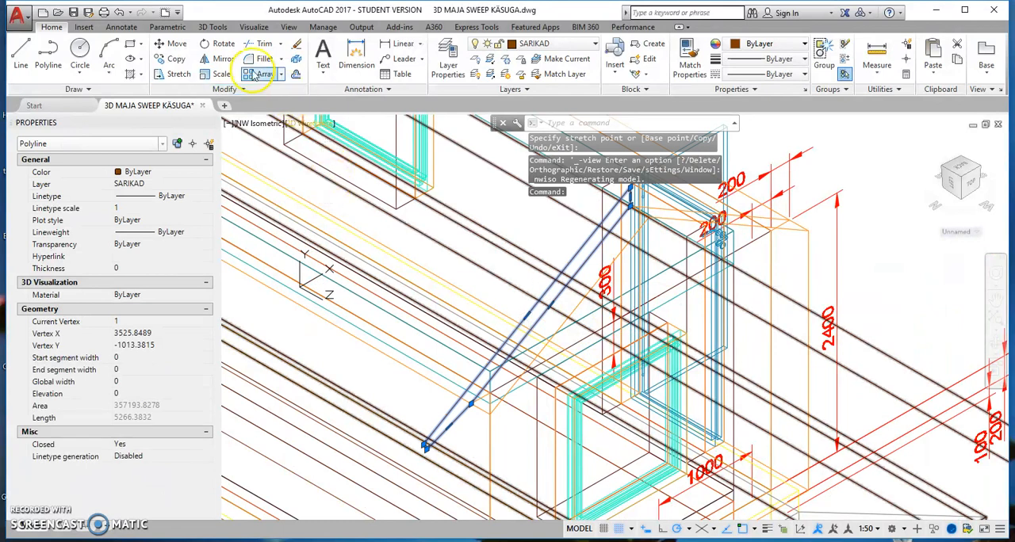
pyautogui.click(213, 27)
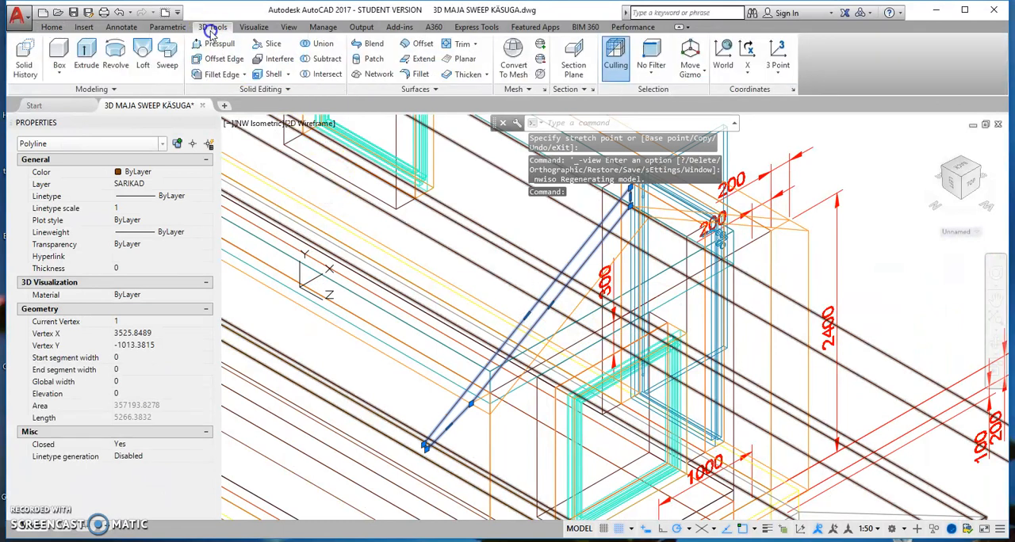
pyautogui.click(85, 52)
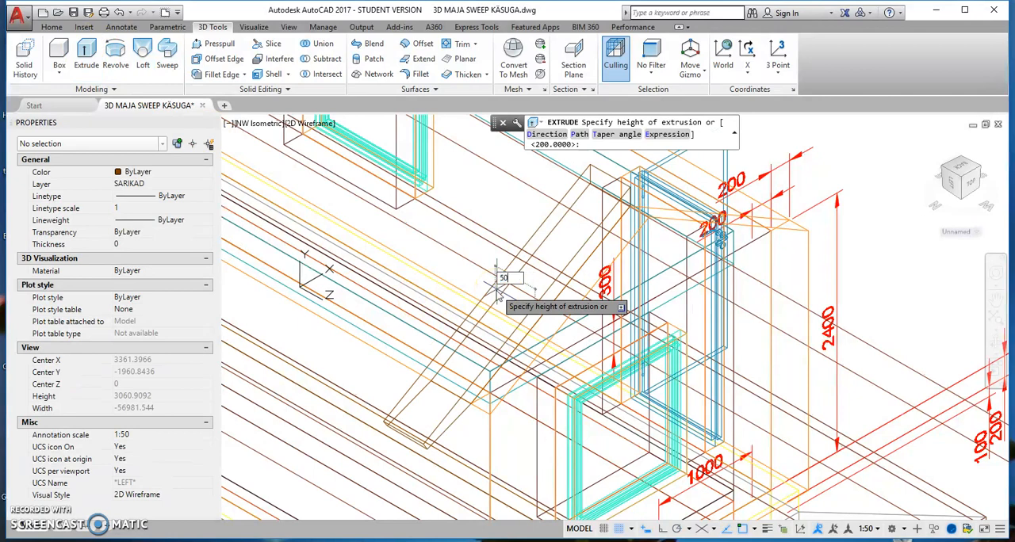
pyautogui.press('Return')
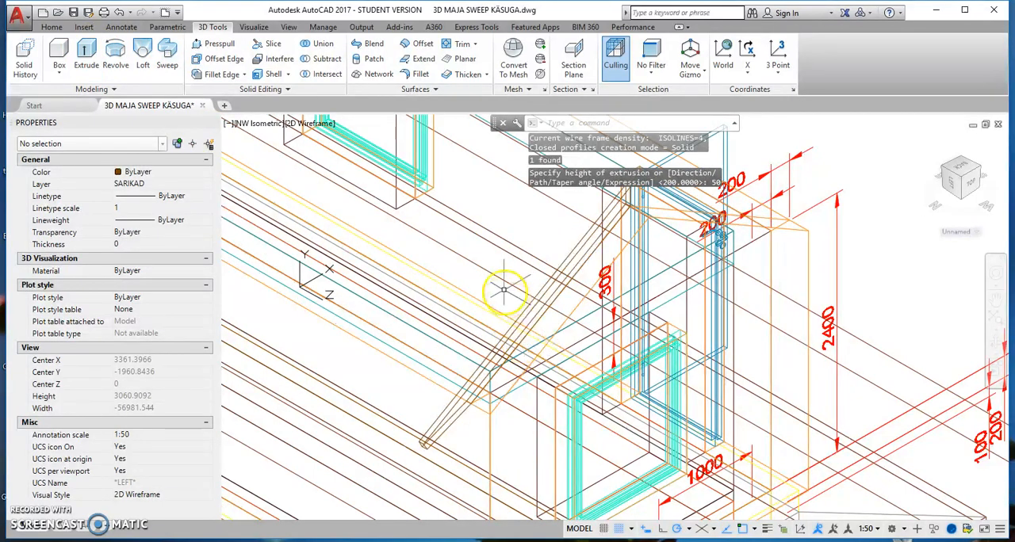
# Switch to the Top view and start a rectangular array of the rafter with one row and 900 between columns.
pyautogui.click(262, 125)
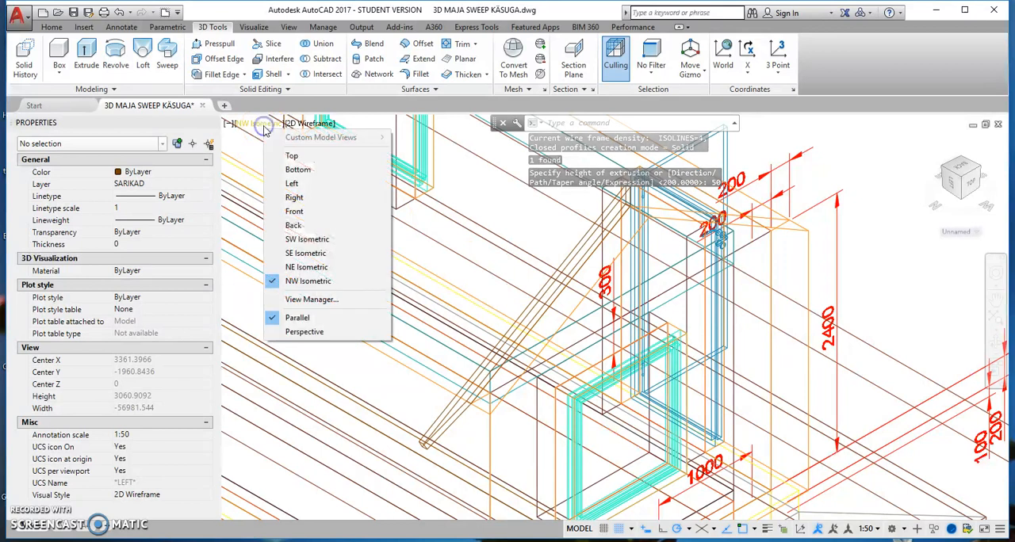
pyautogui.click(296, 157)
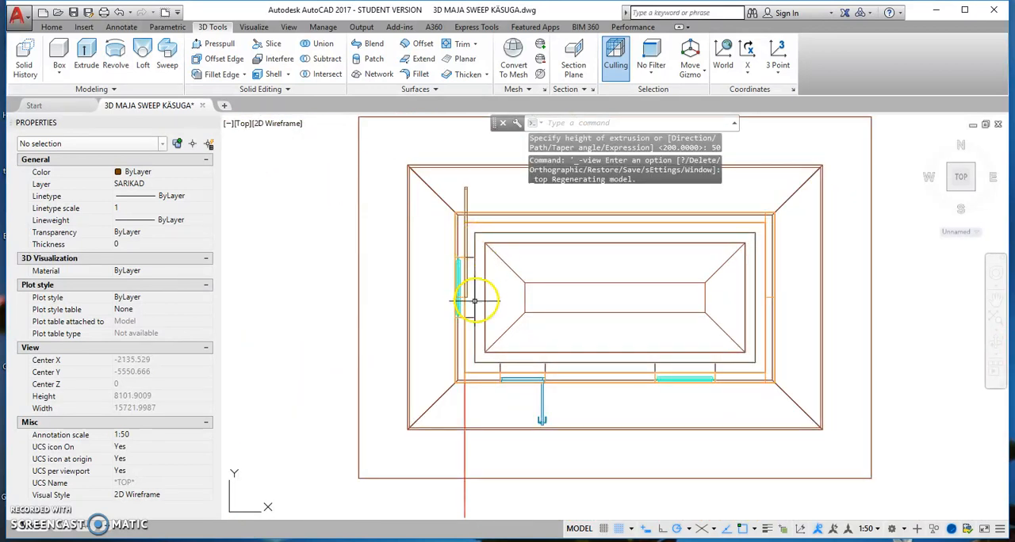
pyautogui.scroll(2, 466, 279)
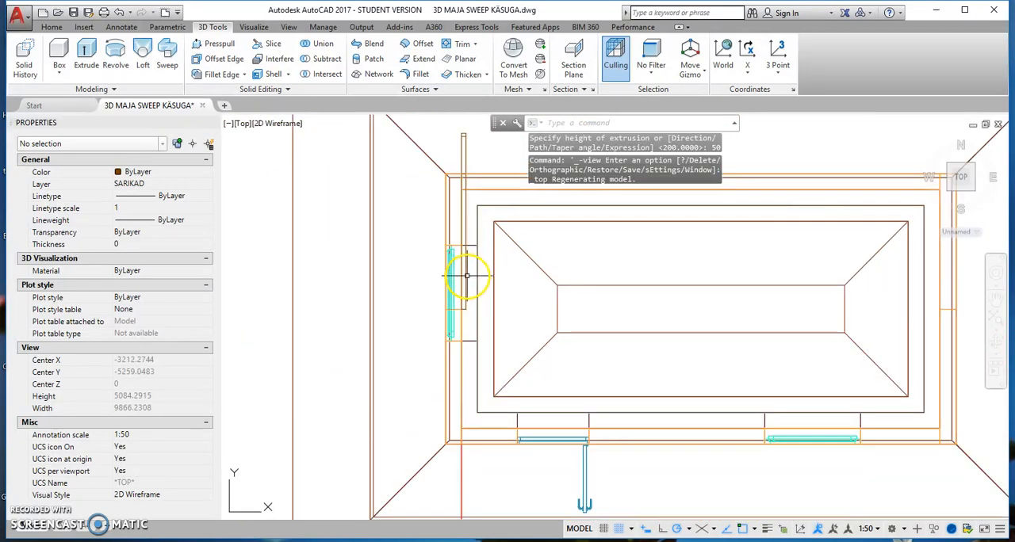
pyautogui.click(466, 276)
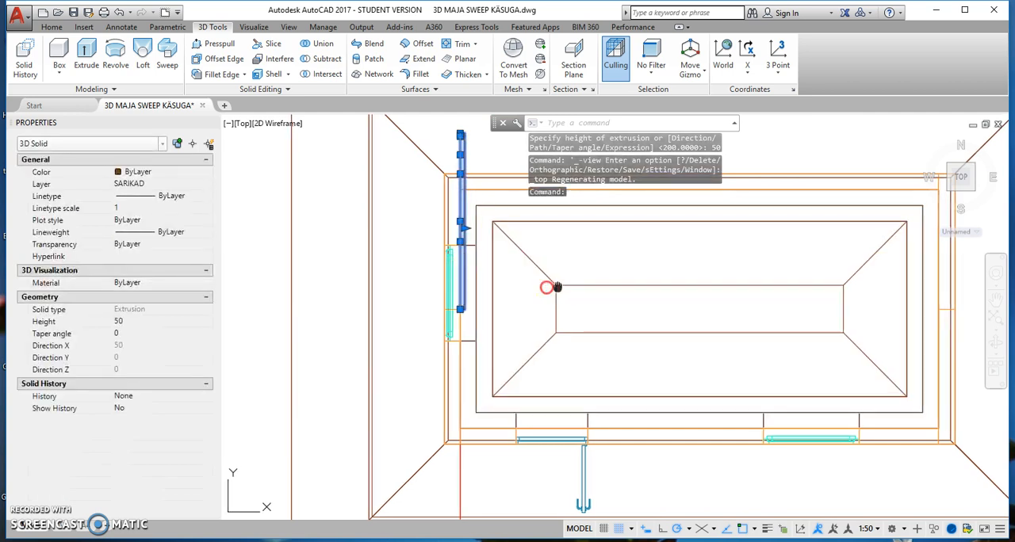
pyautogui.moveTo(562, 287); pyautogui.dragTo(423, 297, button='middle')
pyautogui.scroll(-2, 423, 297)
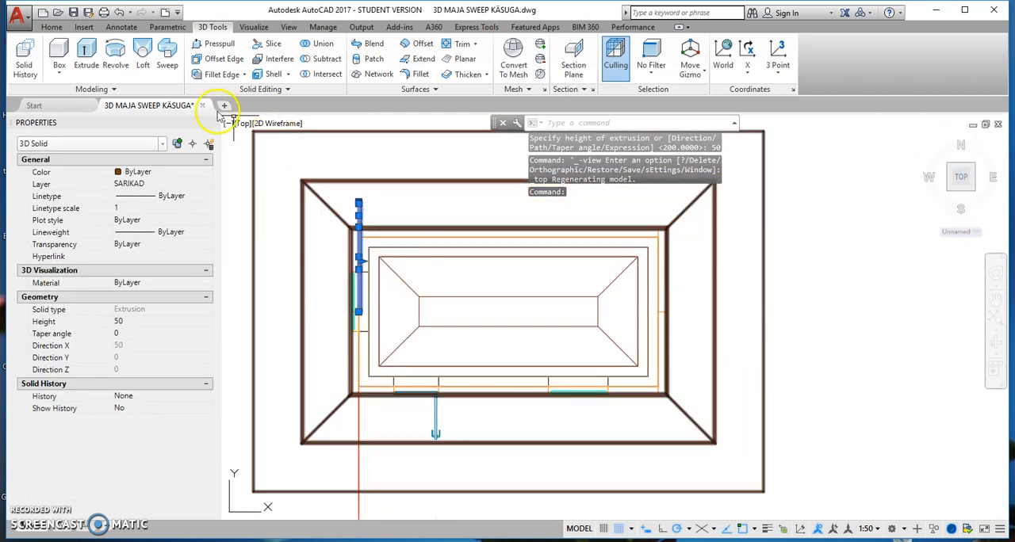
pyautogui.click(53, 28)
pyautogui.click(262, 74)
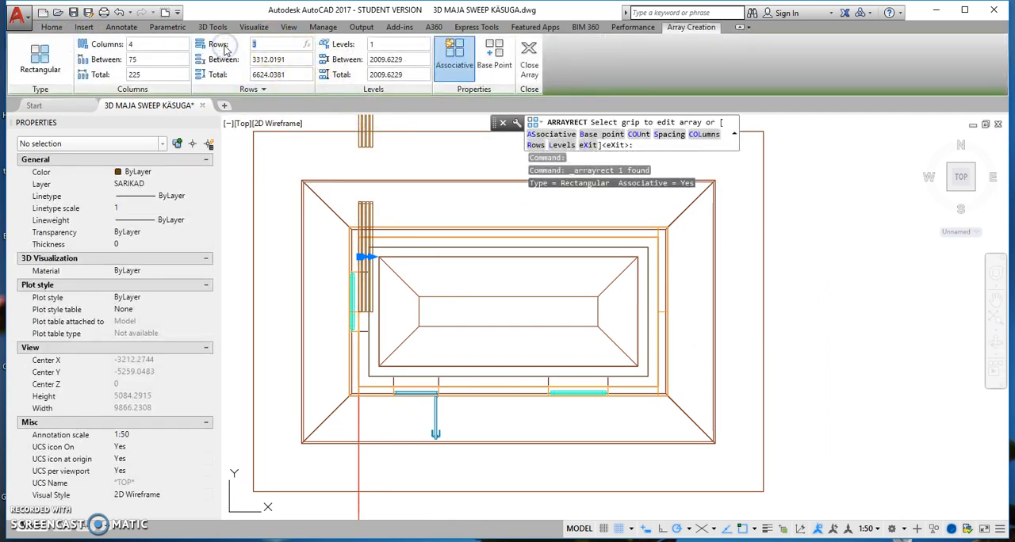
pyautogui.click(166, 49)
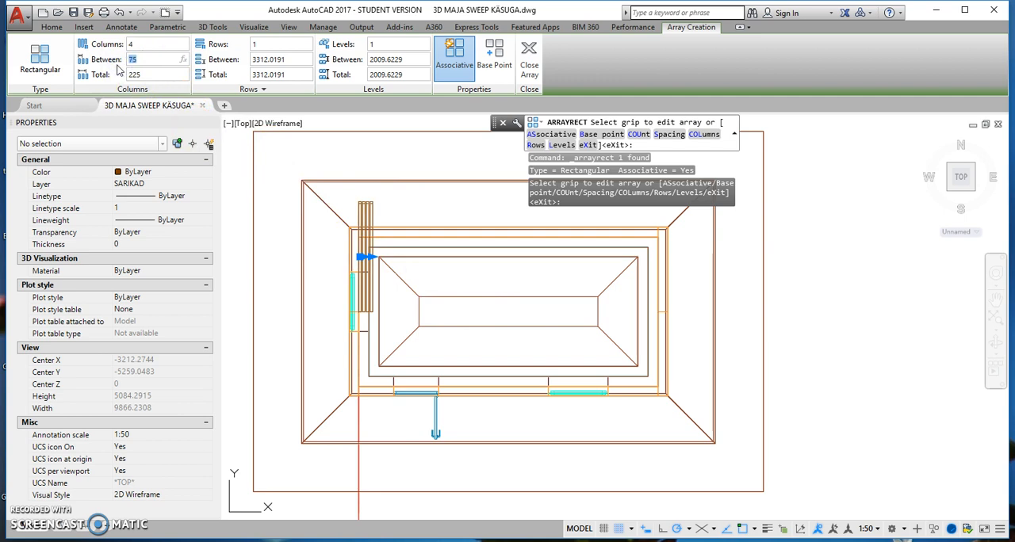
pyautogui.press('Return')
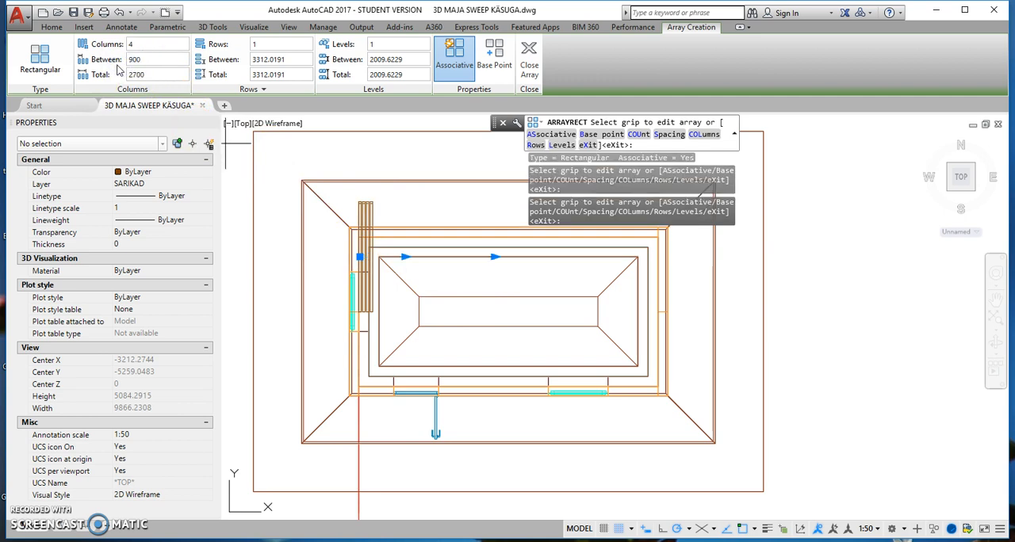
# Extend the rafter array along the house to seven columns and set the column spacing to 850.
pyautogui.moveTo(521, 295); pyautogui.dragTo(461, 336, button='middle')
pyautogui.click(438, 302)
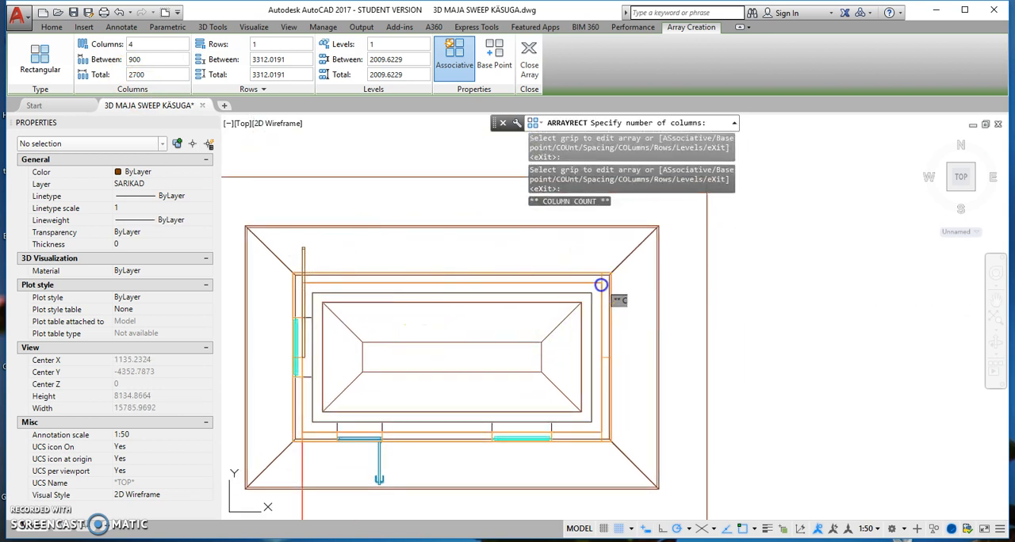
pyautogui.click(602, 302)
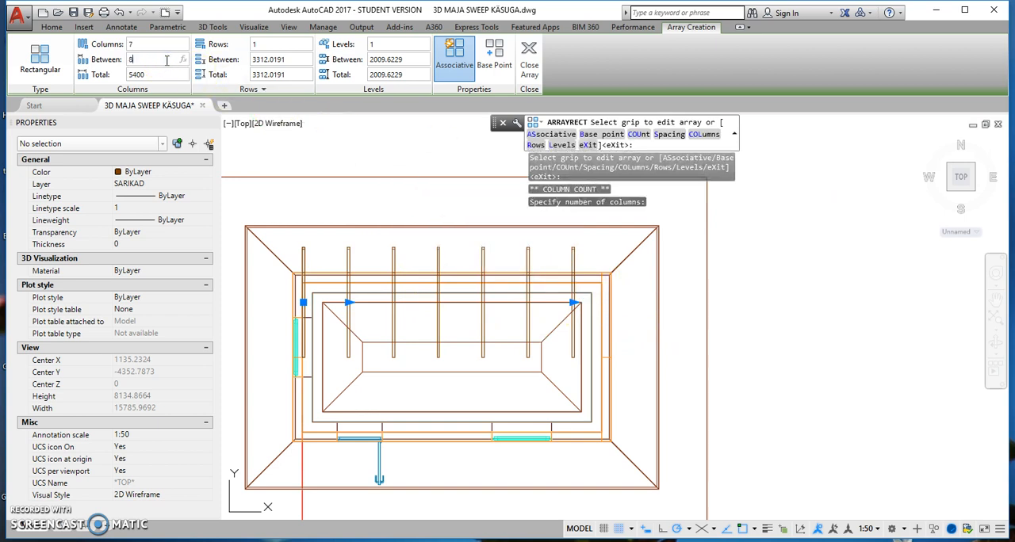
pyautogui.press('Return')
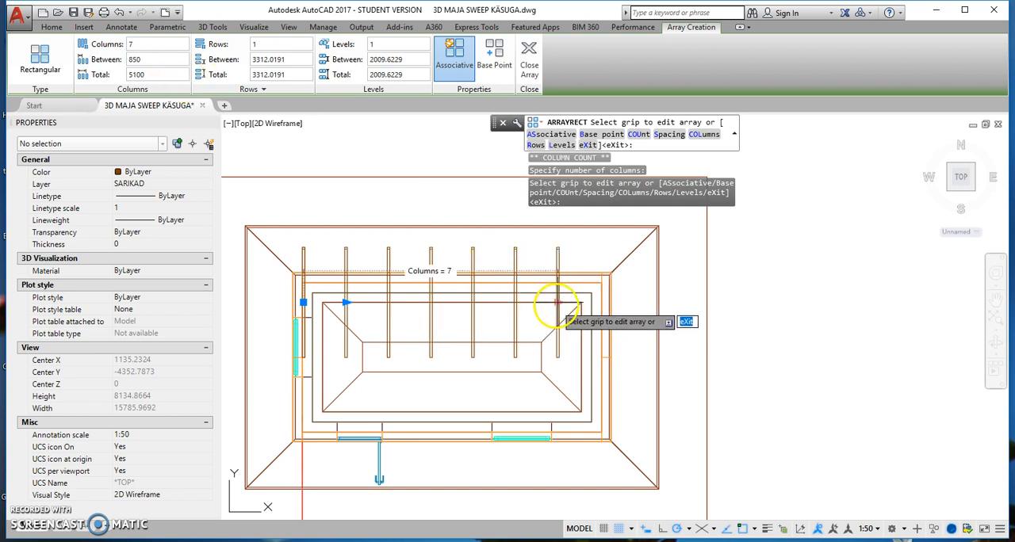
# Extend the rafter array to eight columns, up to the far gable wall, and finish the array.
pyautogui.click(556, 301)
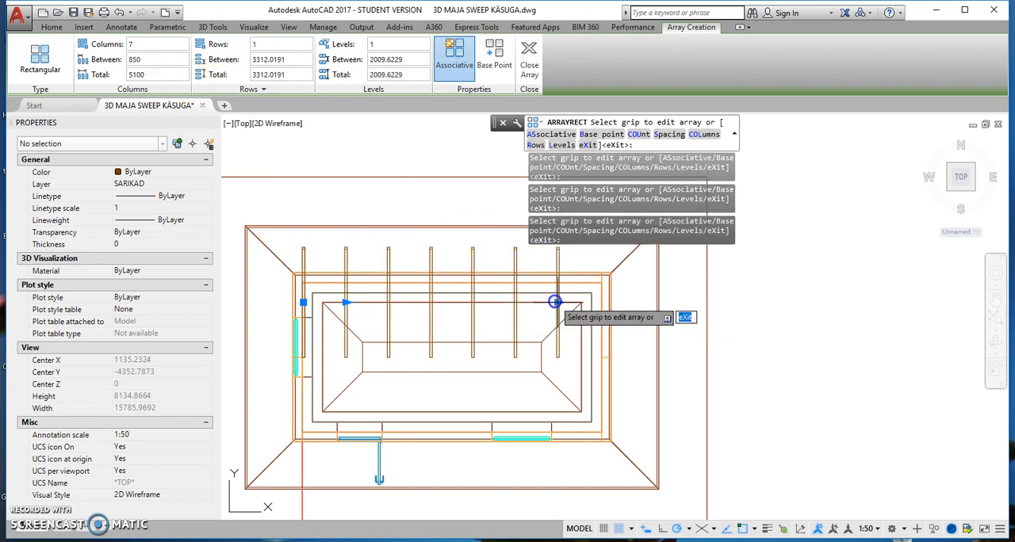
pyautogui.click(557, 303)
pyautogui.click(604, 302)
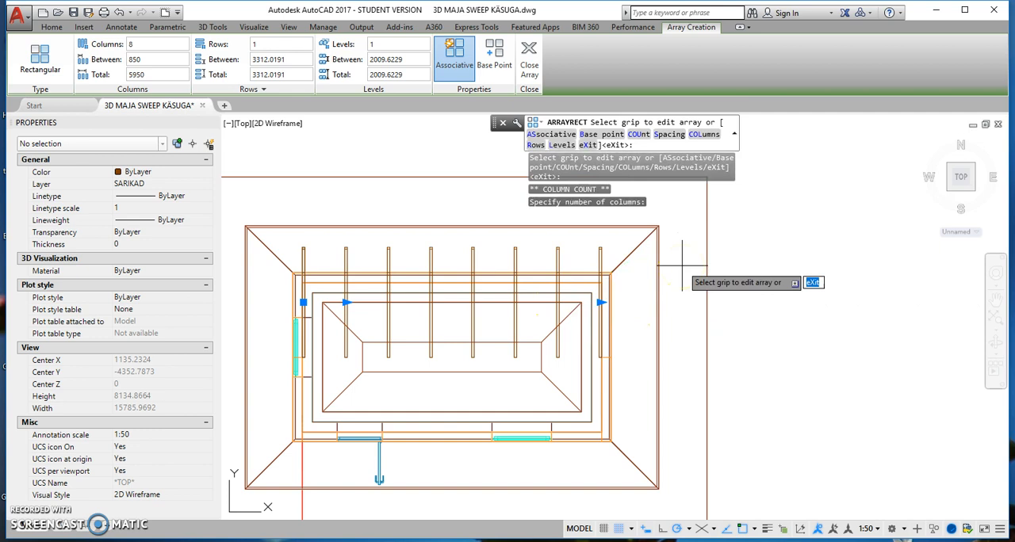
pyautogui.scroll(3, 607, 290)
pyautogui.scroll(-3, 609, 290)
pyautogui.click(613, 289)
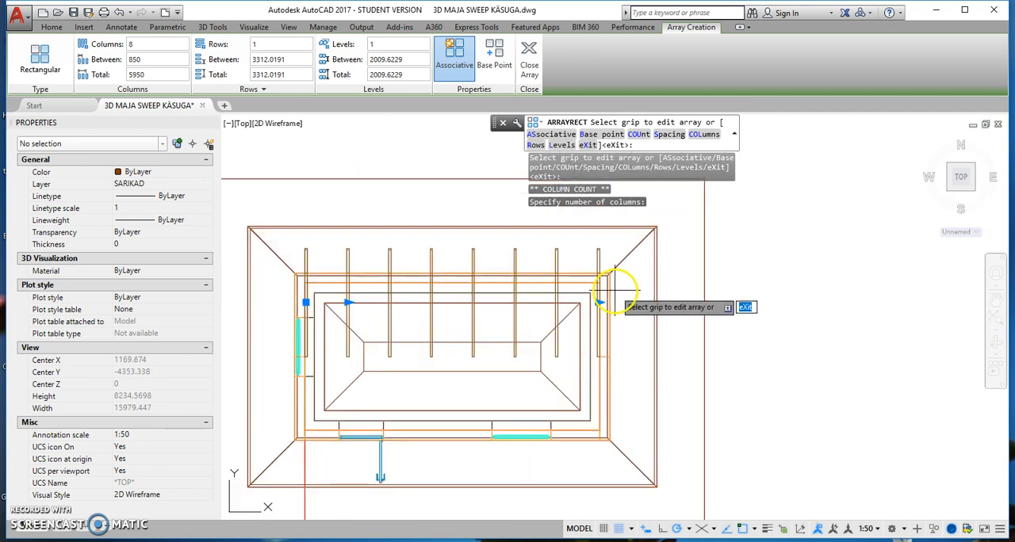
pyautogui.click(529, 53)
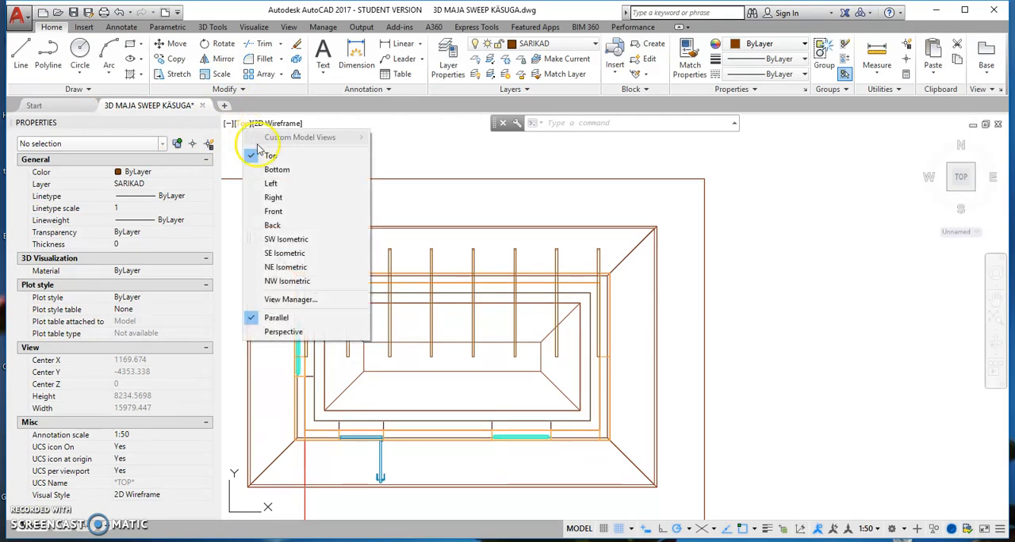
# Switch to the Left view and move only the UCS origin to the upper endpoint of the rafter's eave end.
pyautogui.click(273, 184)
pyautogui.scroll(5, 432, 343)
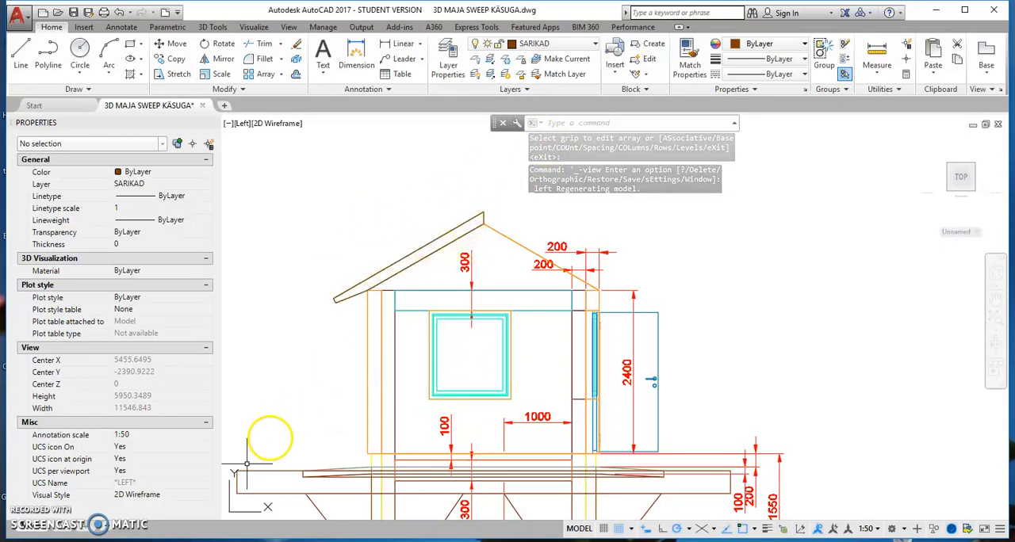
pyautogui.click(238, 512)
pyautogui.moveTo(230, 513)
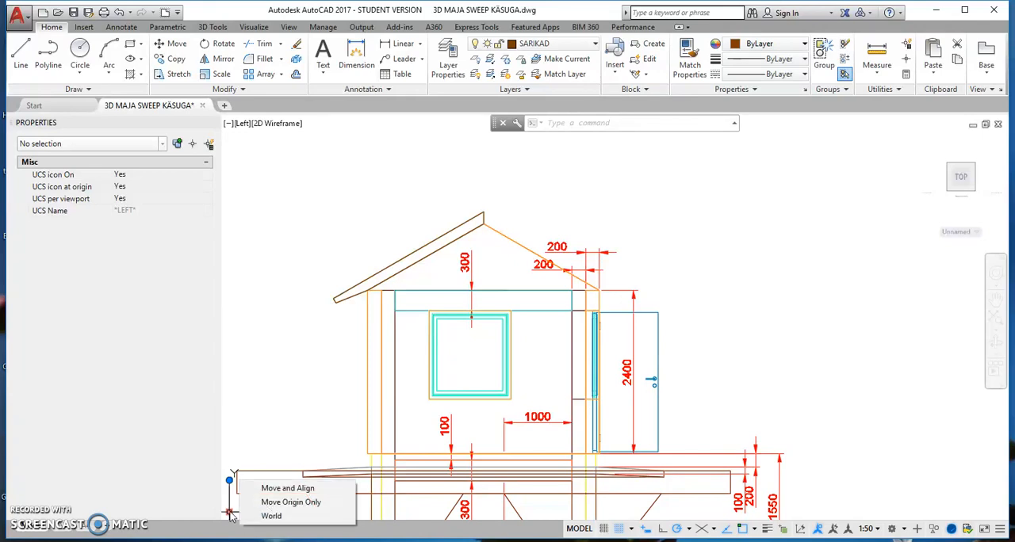
pyautogui.click(274, 504)
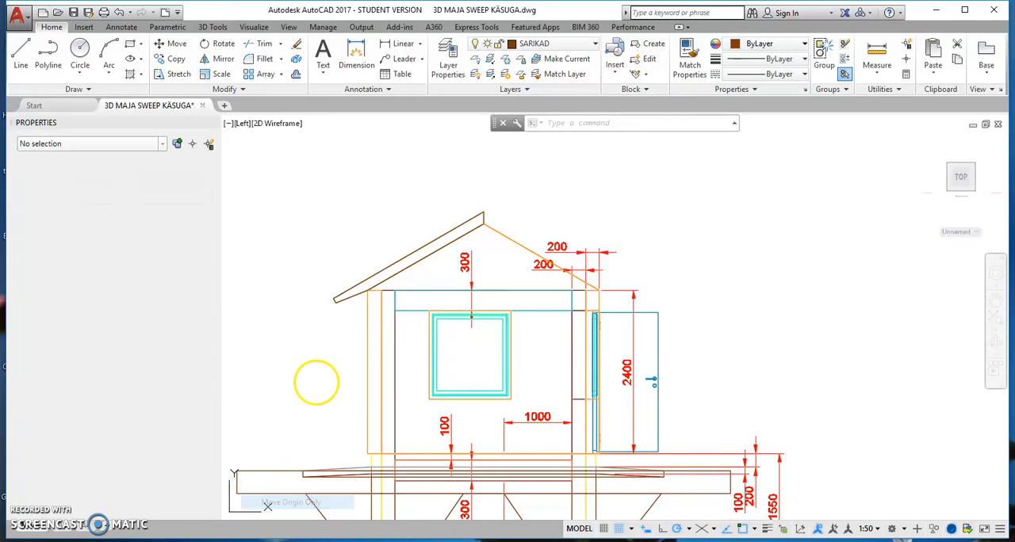
pyautogui.keyDown('shift'); pyautogui.rightClick(325, 297); pyautogui.keyUp('shift')
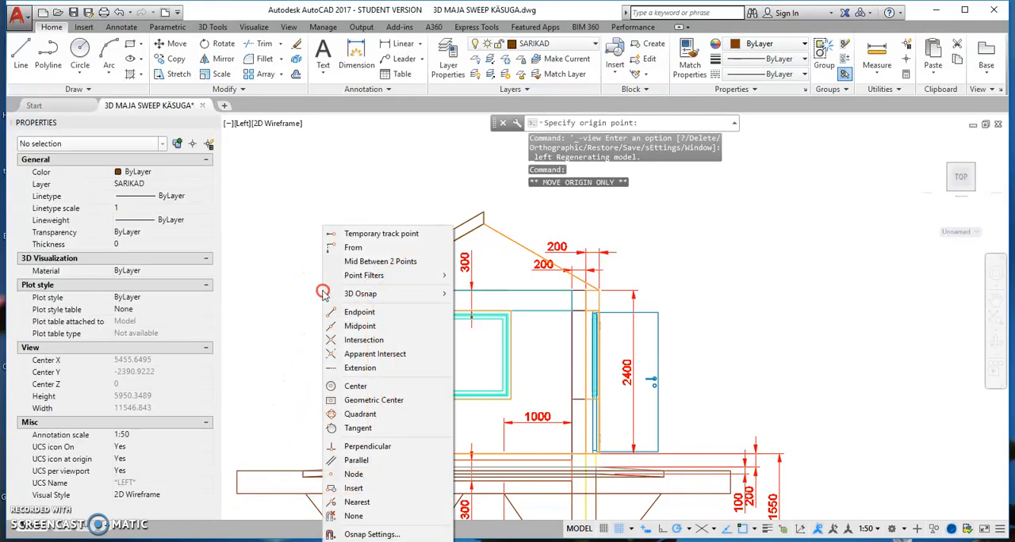
pyautogui.click(360, 312)
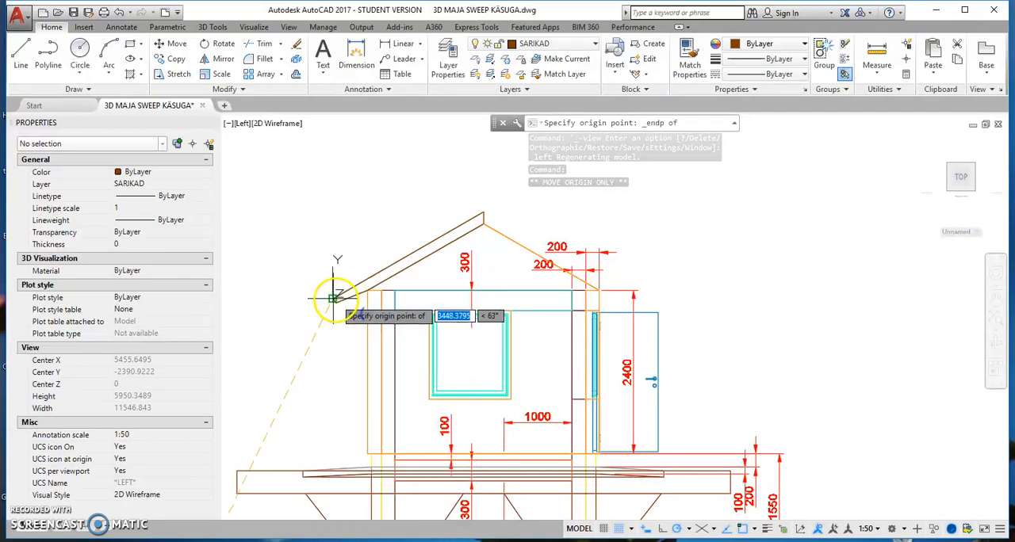
pyautogui.click(332, 298)
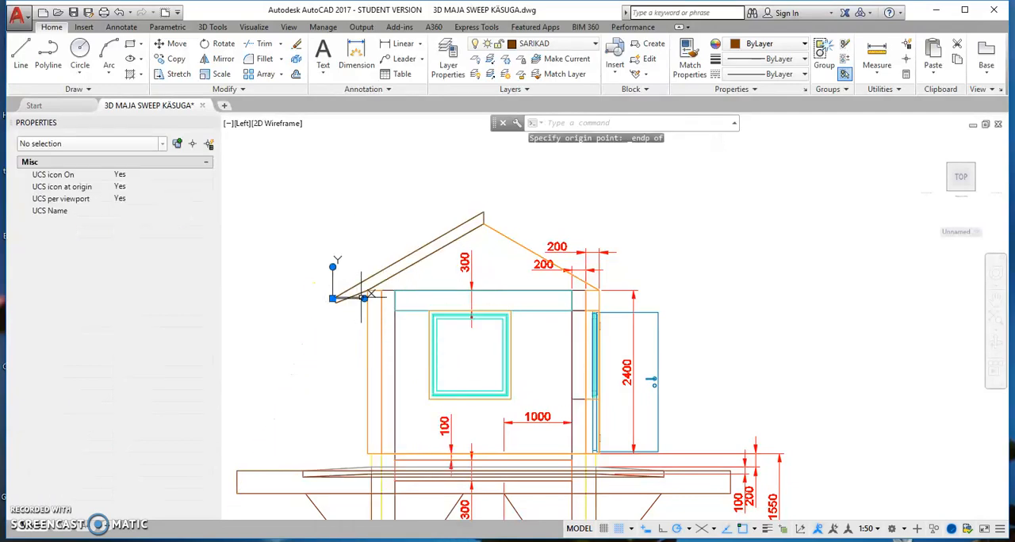
# Align the UCS X axis with the roof slope through the upper endpoint of the rafter's ridge end.
pyautogui.click(365, 299)
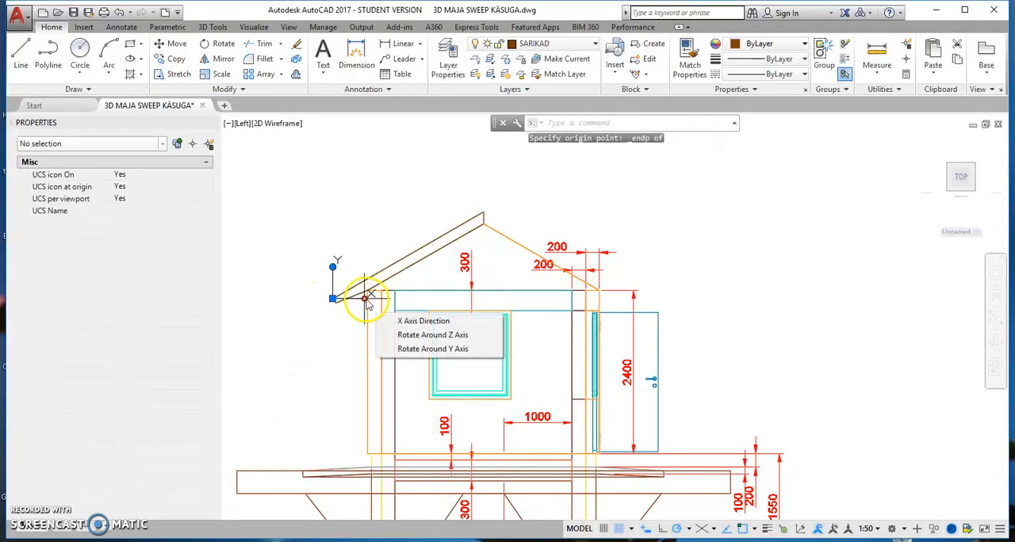
pyautogui.keyDown('shift'); pyautogui.rightClick(483, 212); pyautogui.keyUp('shift')
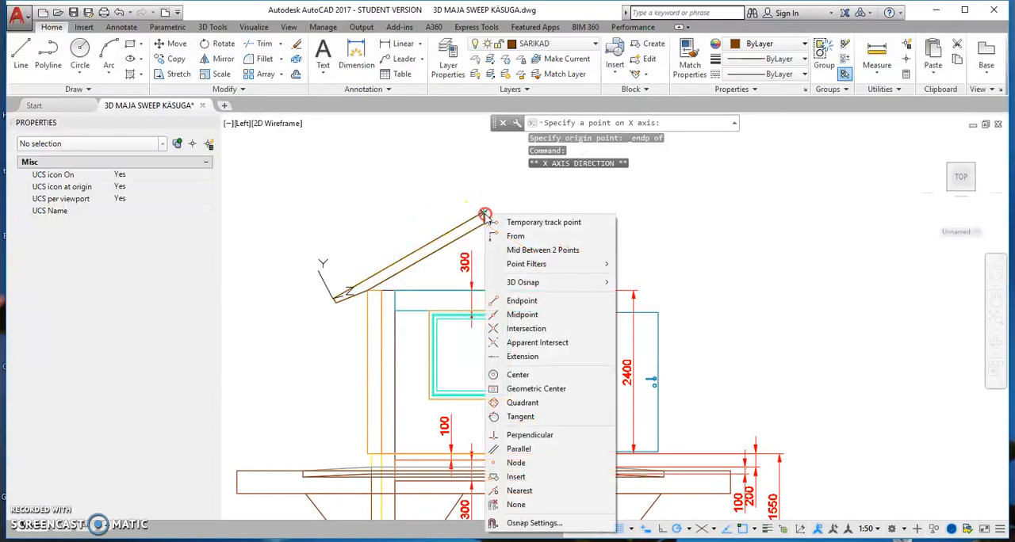
pyautogui.click(522, 301)
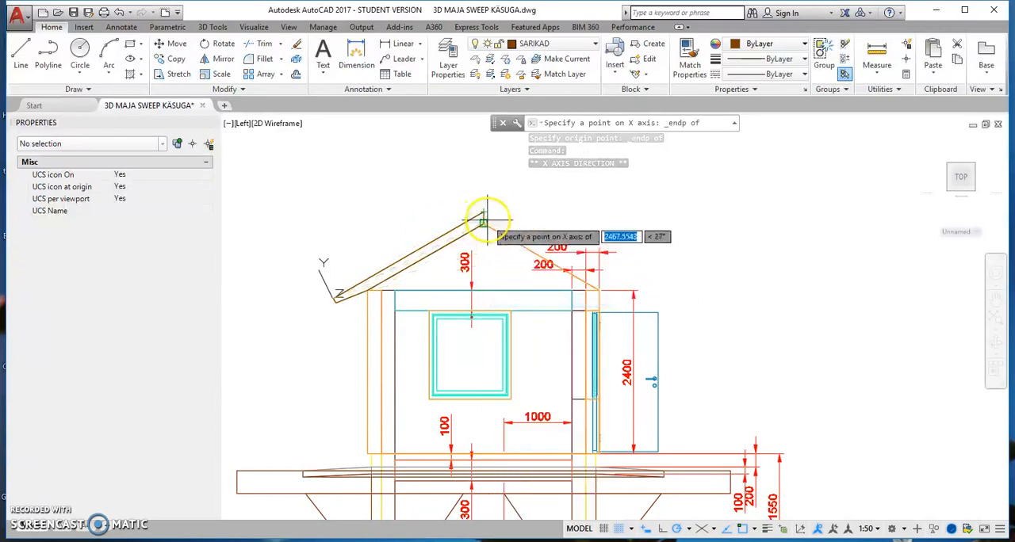
pyautogui.click(483, 213)
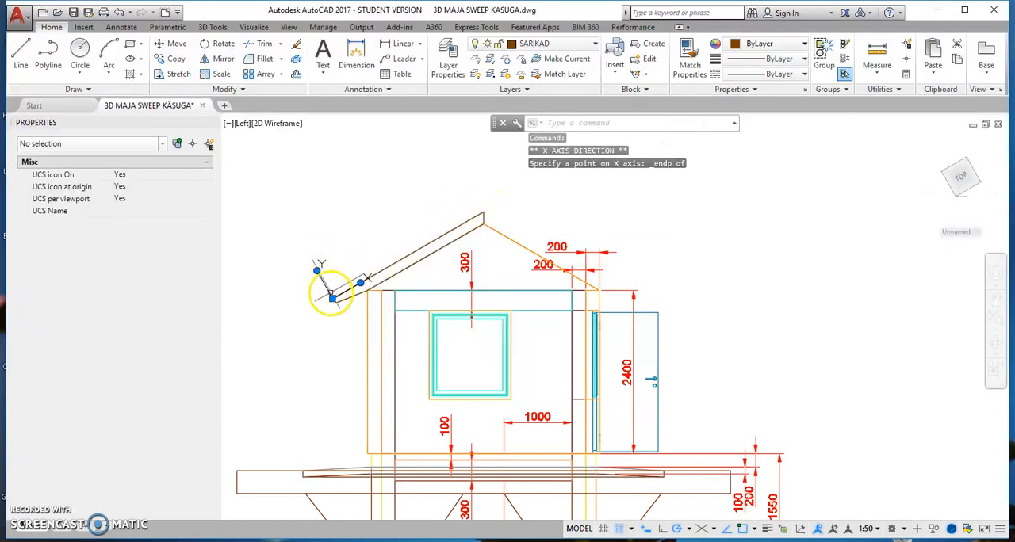
pyautogui.scroll(2, 378, 272)
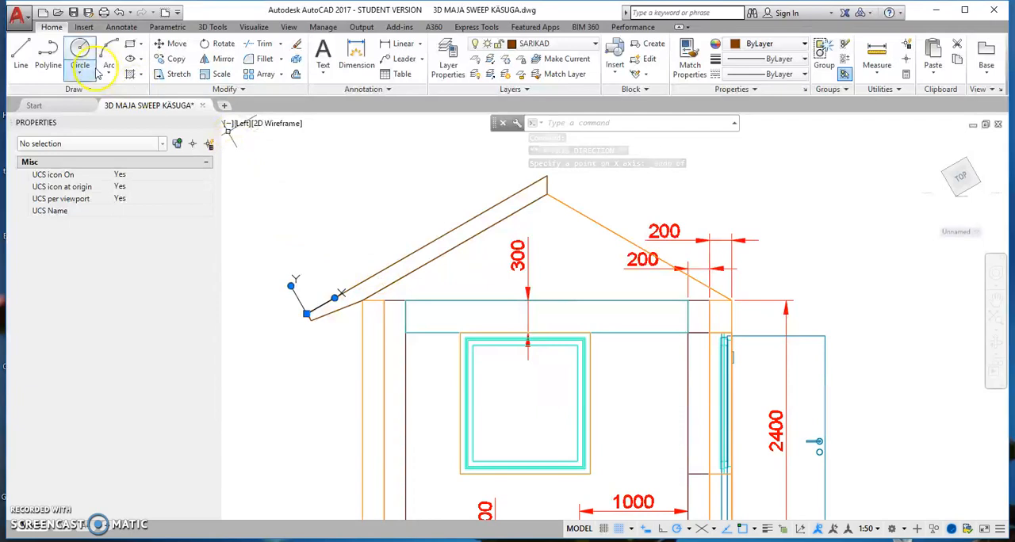
# Make ROOVID the current layer and draw a 50 by 50 rectangle on the rafter's upper edge, starting at its eave endpoint.
pyautogui.click(596, 45)
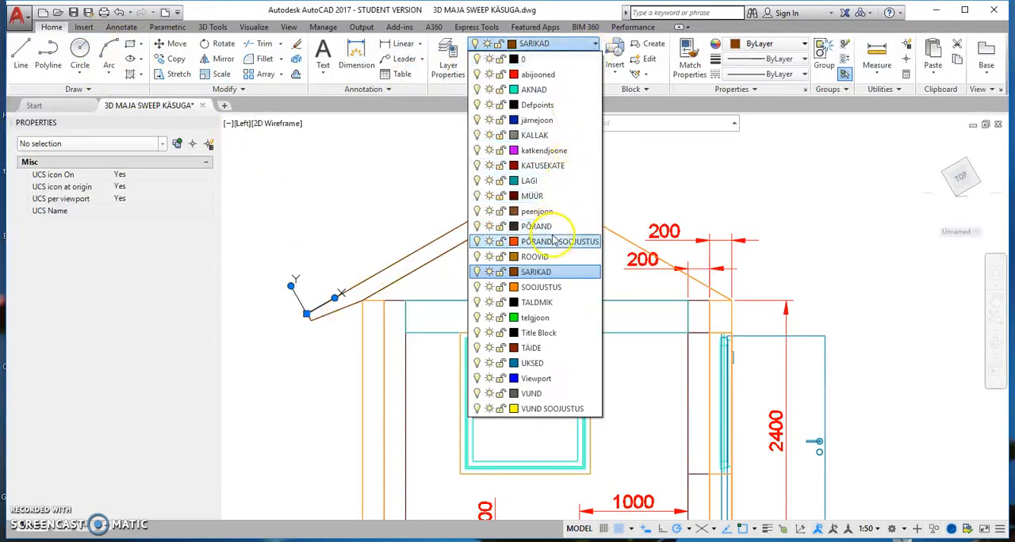
pyautogui.click(535, 257)
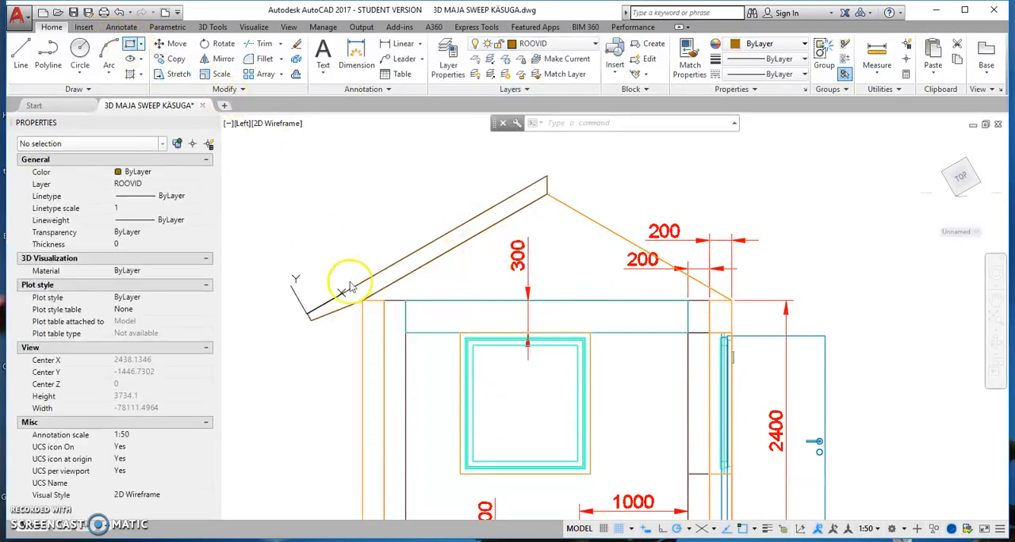
pyautogui.write('rec')
pyautogui.press('Return')
pyautogui.scroll(6, 305, 315)
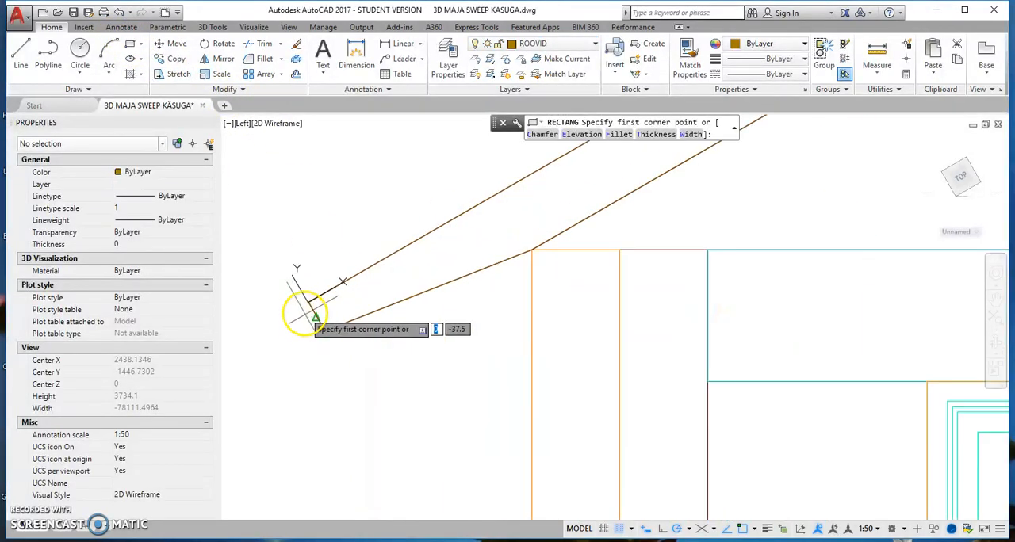
pyautogui.keyDown('shift'); pyautogui.rightClick(308, 302); pyautogui.keyUp('shift')
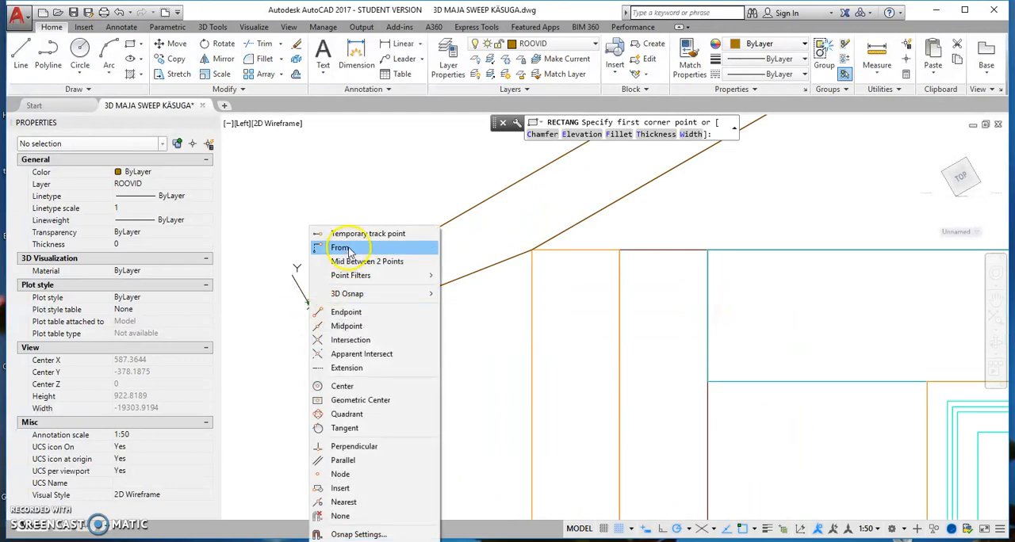
pyautogui.click(349, 312)
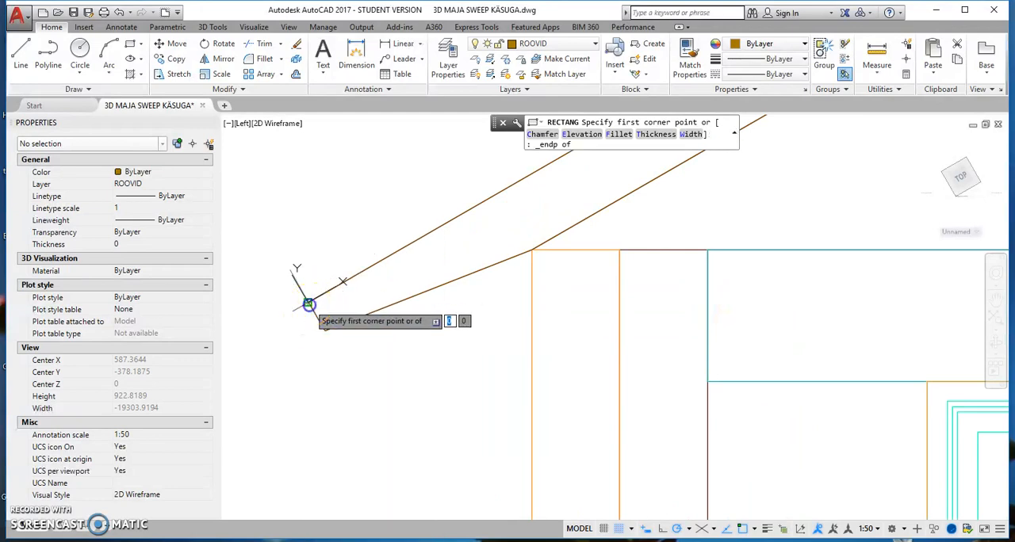
pyautogui.click(308, 305)
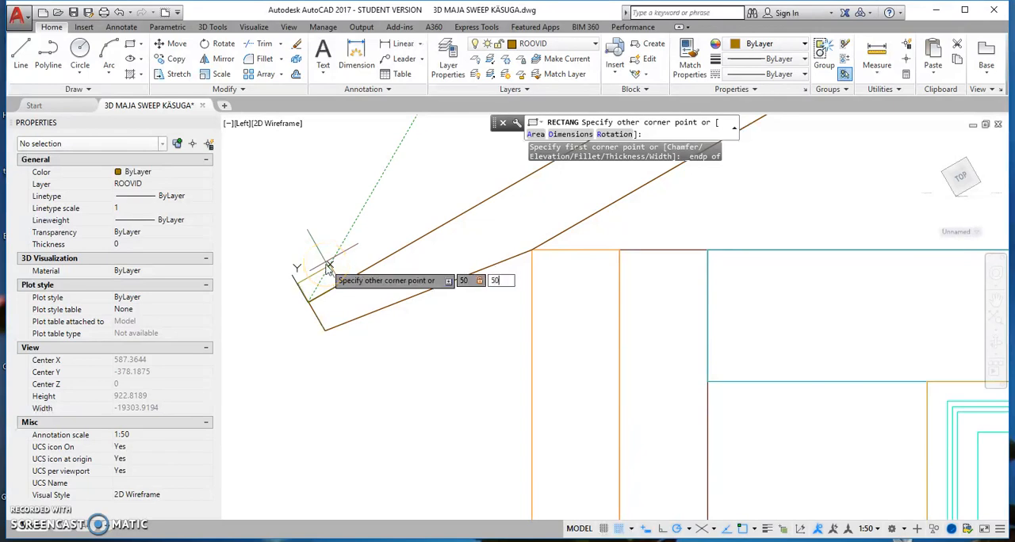
pyautogui.press('Return')
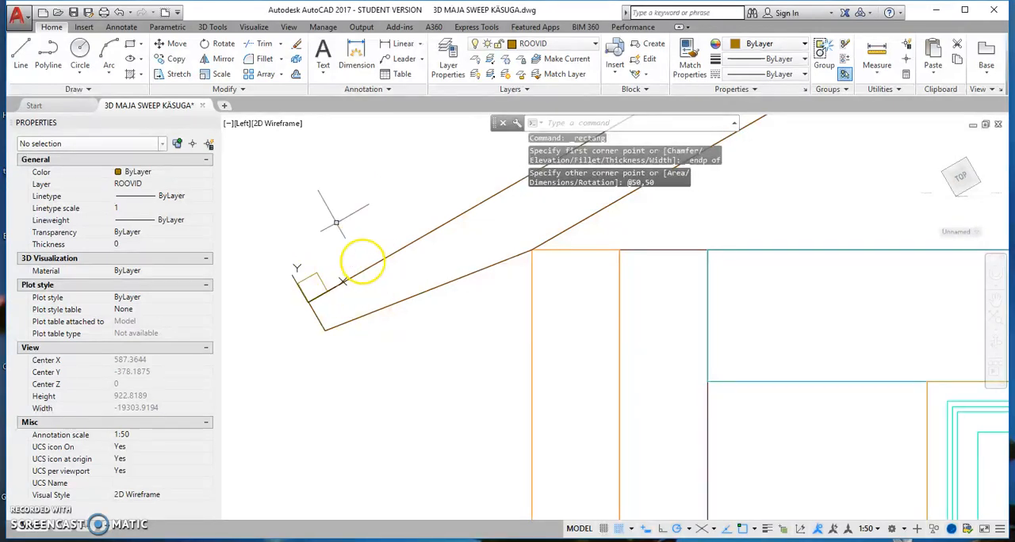
# Switch to the NW Isometric view and extrude the 50 by 50 square along the eave to the last rafter of the array.
pyautogui.scroll(-2, 296, 168)
pyautogui.click(242, 123)
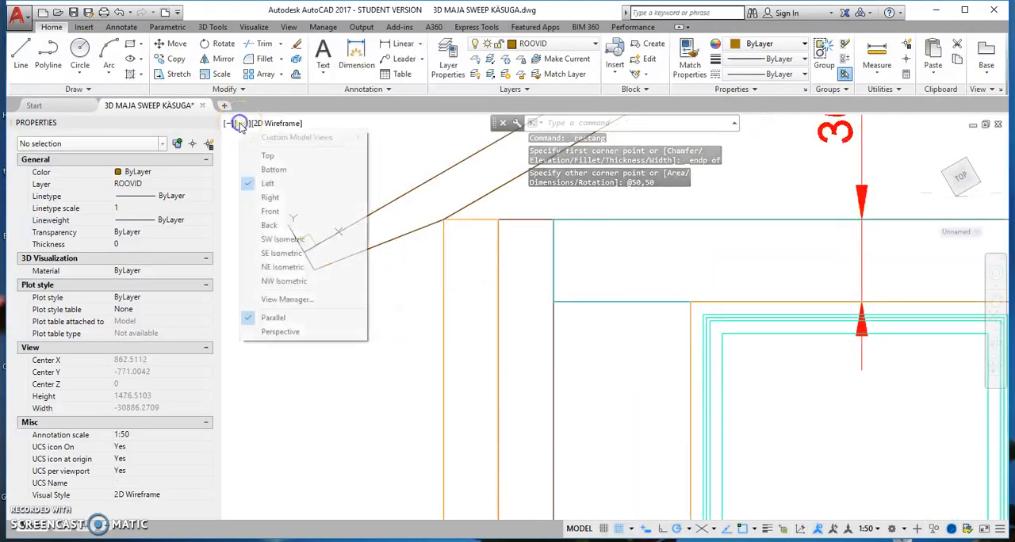
pyautogui.click(279, 281)
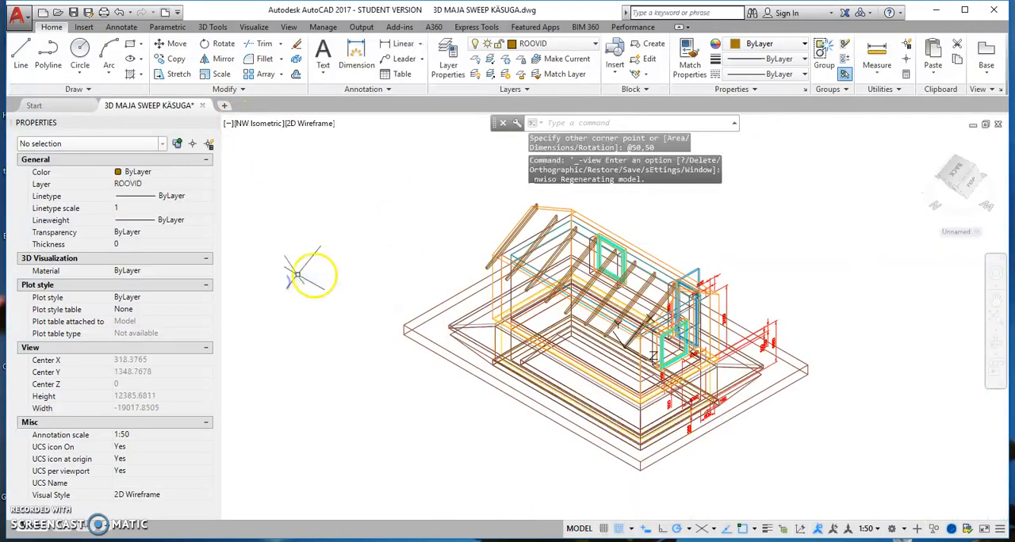
pyautogui.scroll(10, 615, 404)
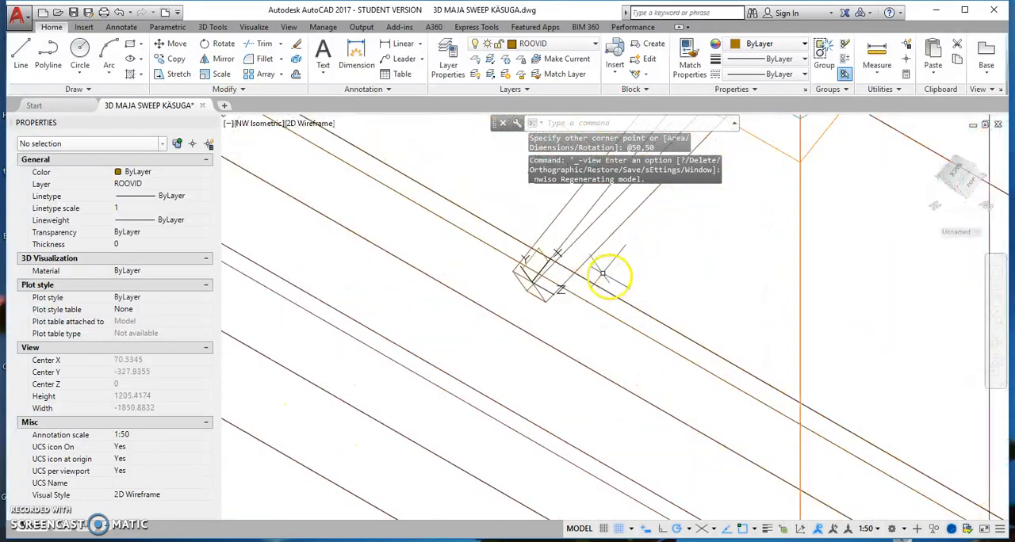
pyautogui.click(538, 252)
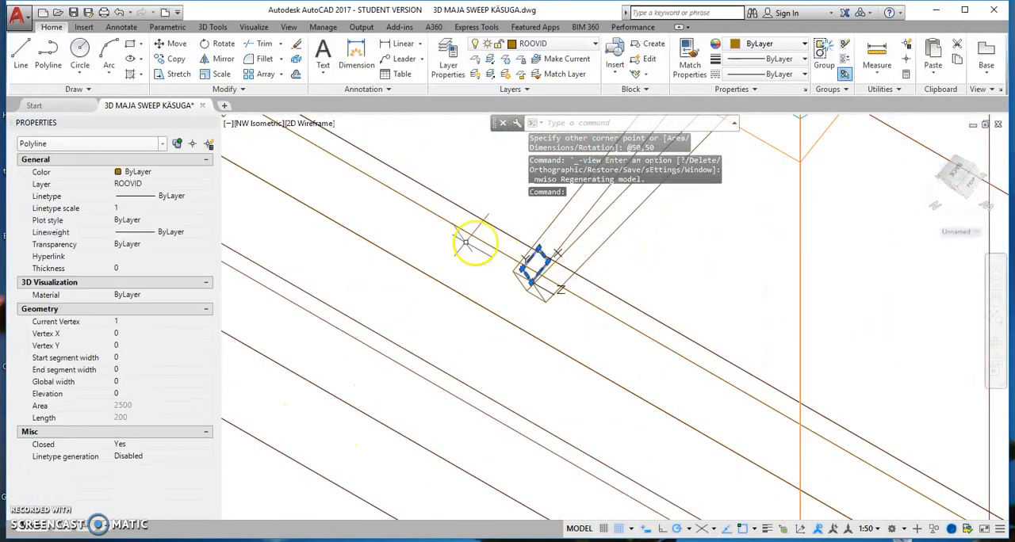
pyautogui.click(216, 28)
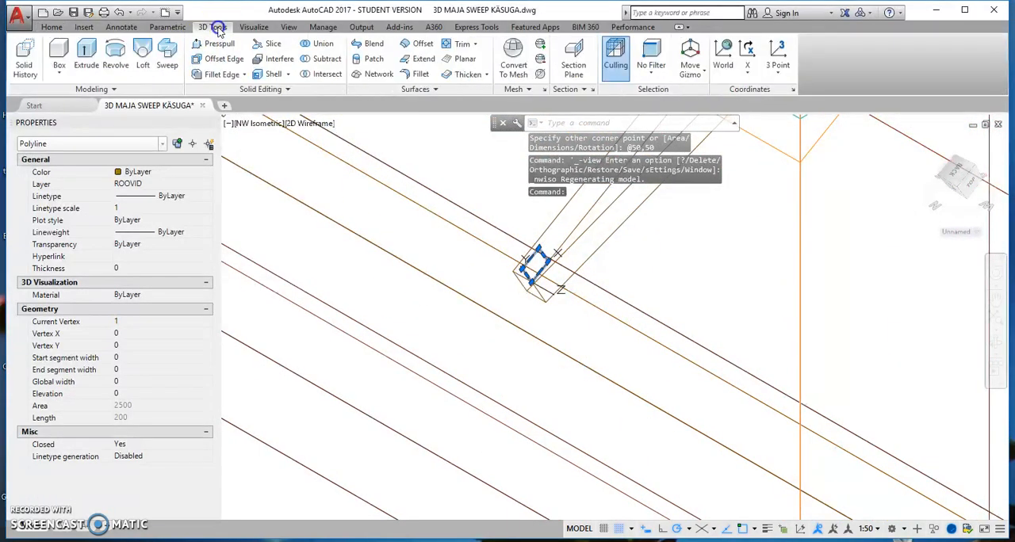
pyautogui.click(85, 60)
pyautogui.scroll(-5, 333, 246)
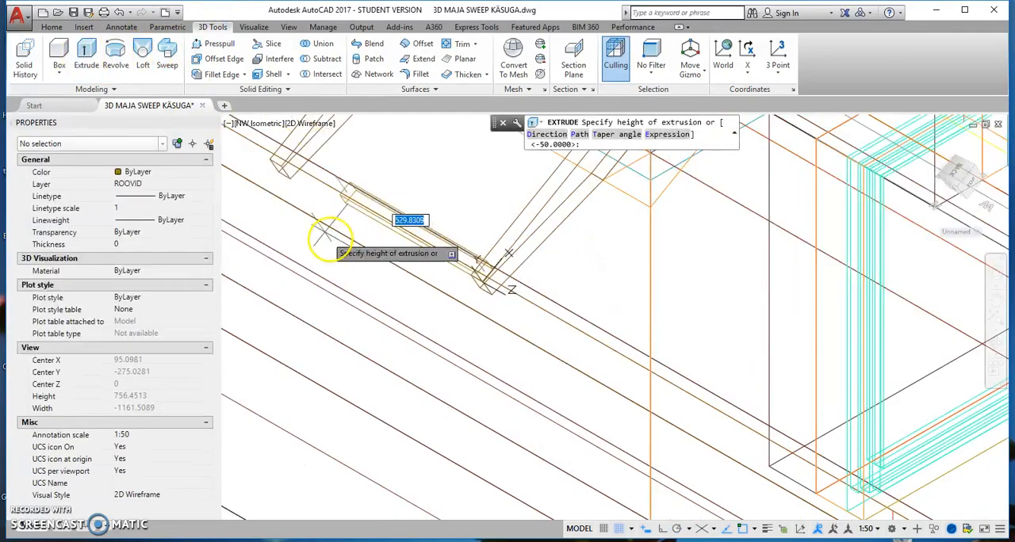
pyautogui.moveTo(415, 297); pyautogui.dragTo(766, 416, button='middle')
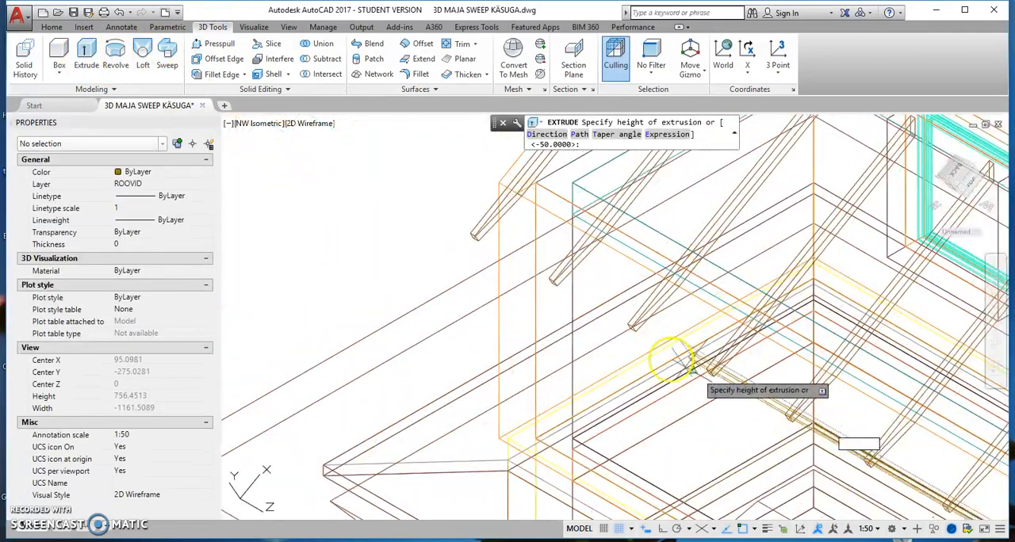
pyautogui.scroll(2, 482, 247)
pyautogui.click(462, 225)
# Presspull the batten's end face at the first rafter outward by 600 to form the eave batten's overhang.
pyautogui.moveTo(717, 372); pyautogui.dragTo(417, 199, button='middle')
pyautogui.moveTo(681, 339); pyautogui.dragTo(532, 249, button='middle')
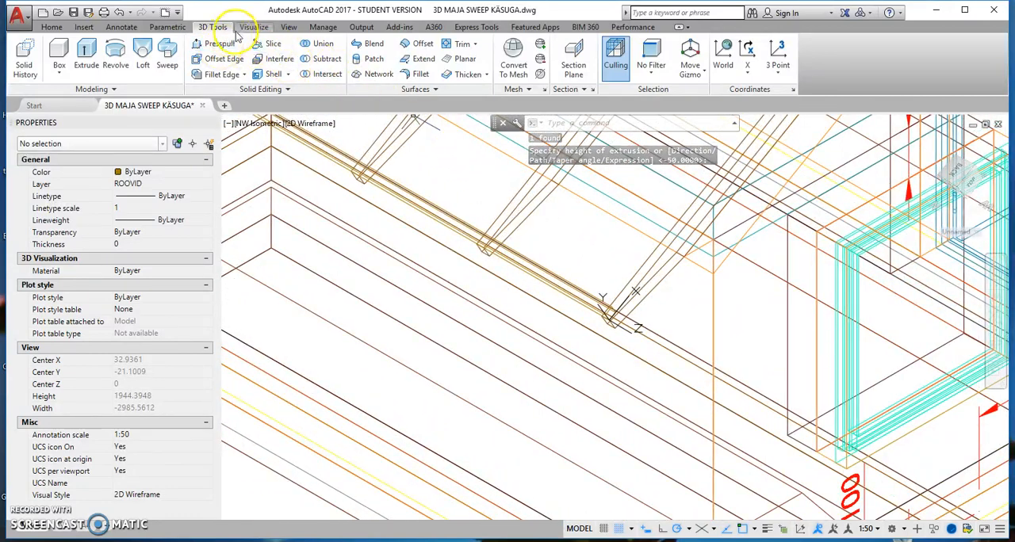
pyautogui.click(210, 45)
pyautogui.scroll(6, 609, 333)
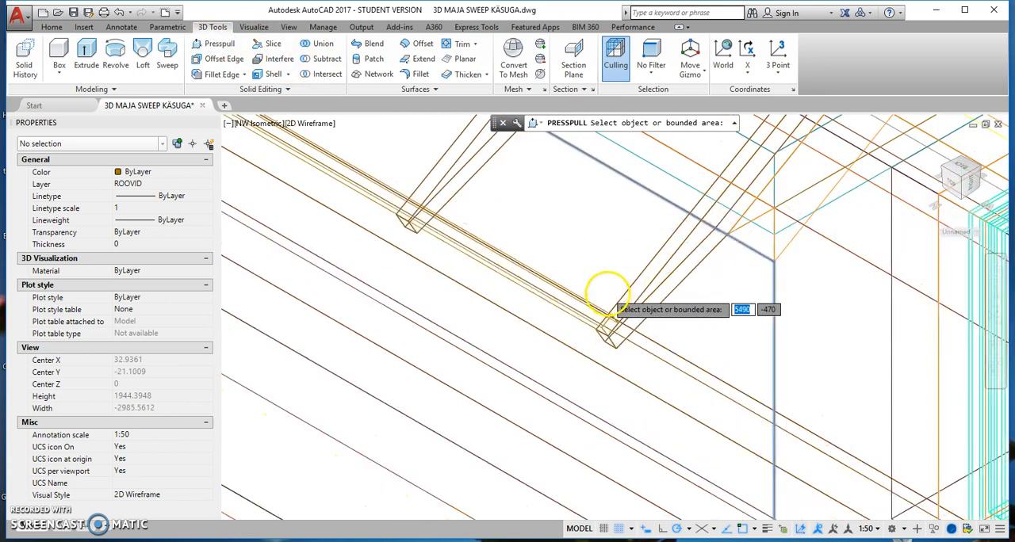
pyautogui.click(613, 372)
pyautogui.scroll(-5, 614, 365)
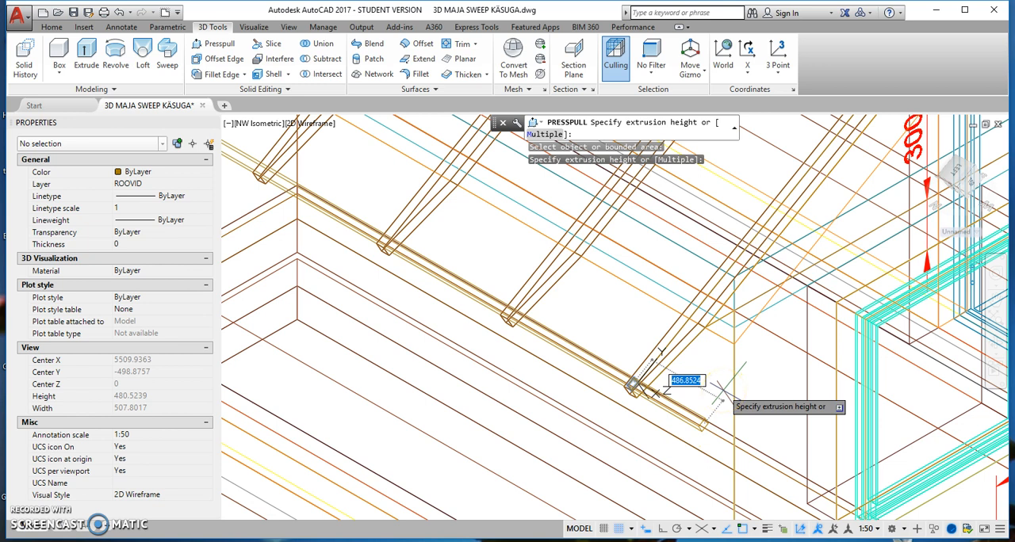
pyautogui.press('Return')
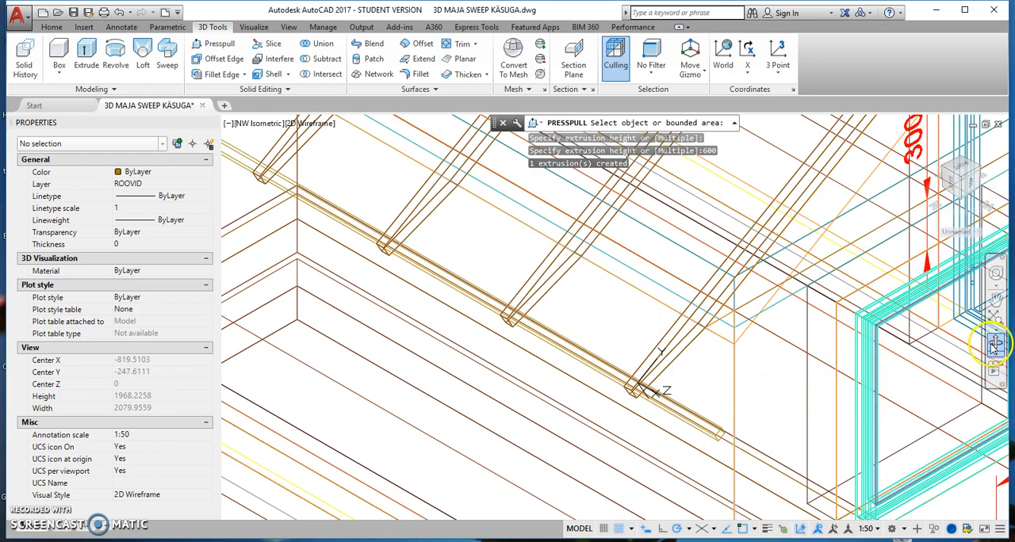
# Orbit to the batten's opposite end and presspull its end face outward by 600 beyond the last rafter.
pyautogui.click(993, 344)
pyautogui.moveTo(453, 372); pyautogui.dragTo(516, 338)
pyautogui.scroll(-5, 519, 357)
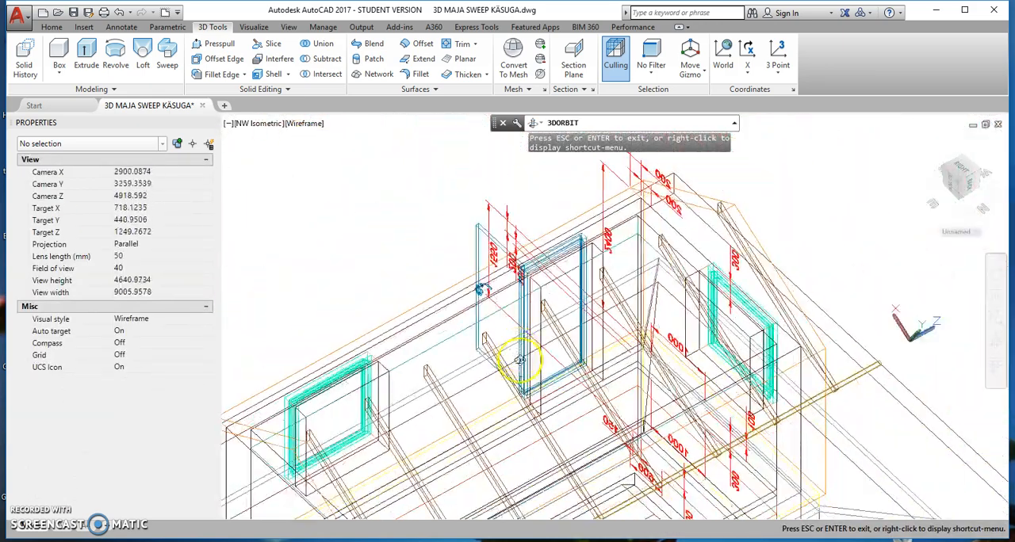
pyautogui.moveTo(444, 499); pyautogui.dragTo(653, 385)
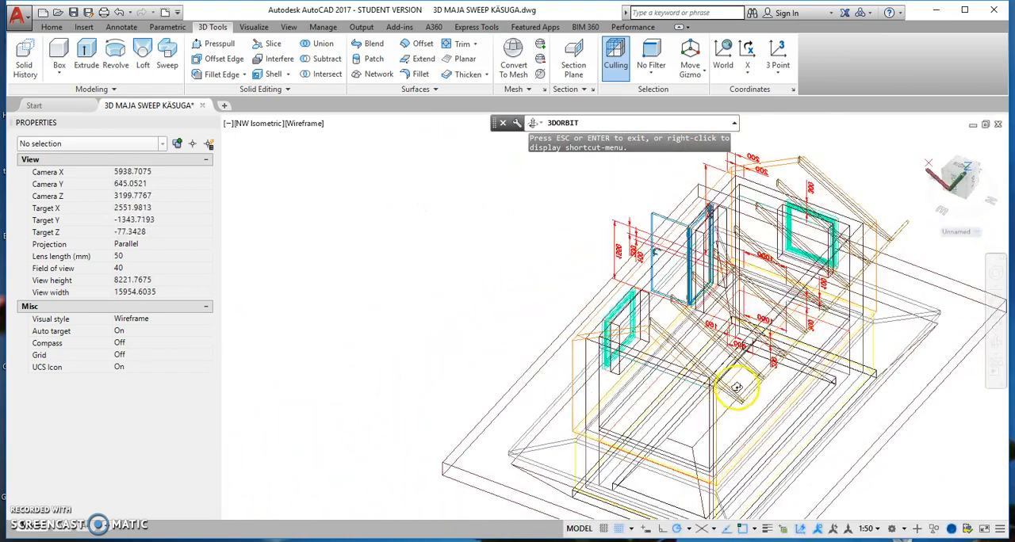
pyautogui.rightClick(736, 388)
pyautogui.click(753, 145)
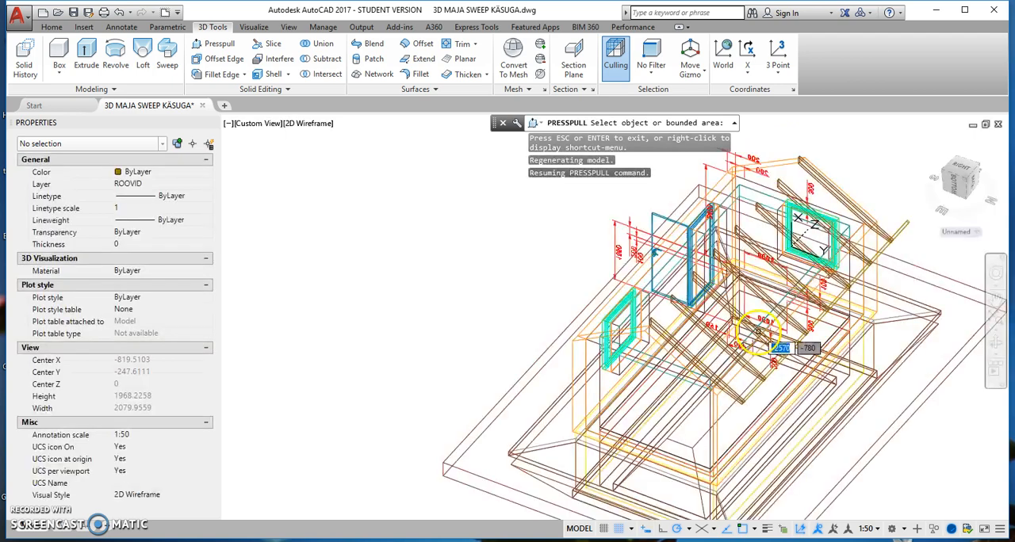
pyautogui.scroll(8, 758, 414)
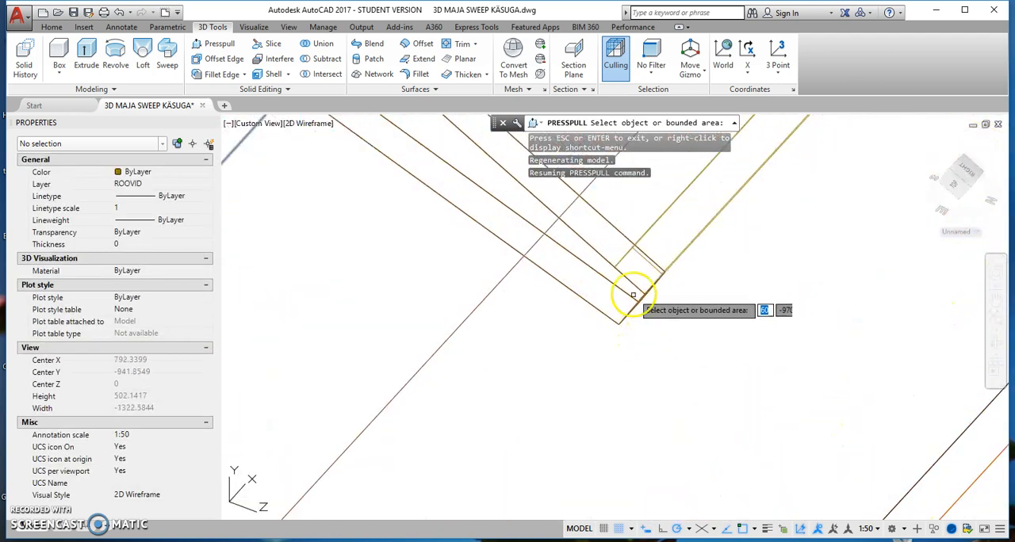
pyautogui.click(641, 271)
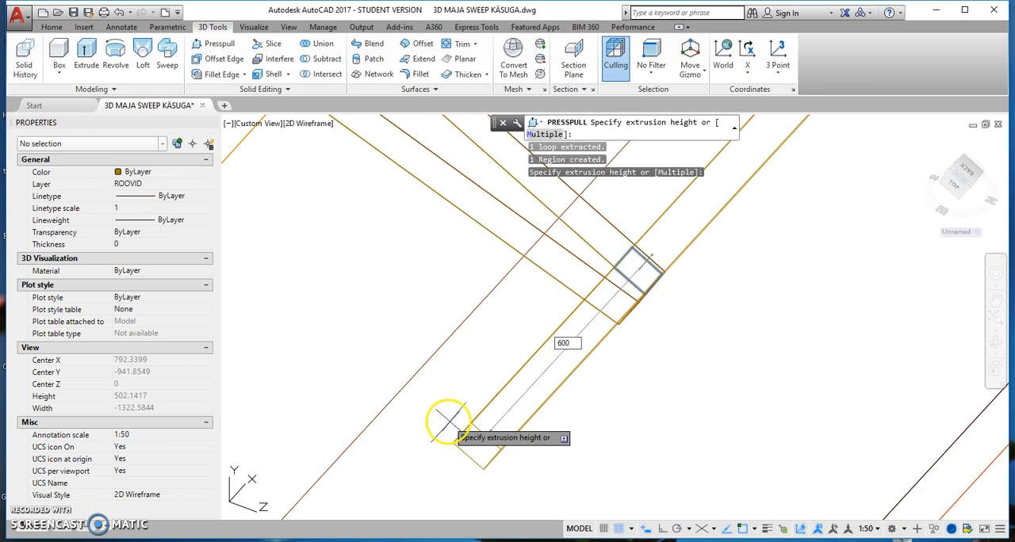
pyautogui.write('600')
pyautogui.press('Return')
pyautogui.scroll(-10, 446, 425)
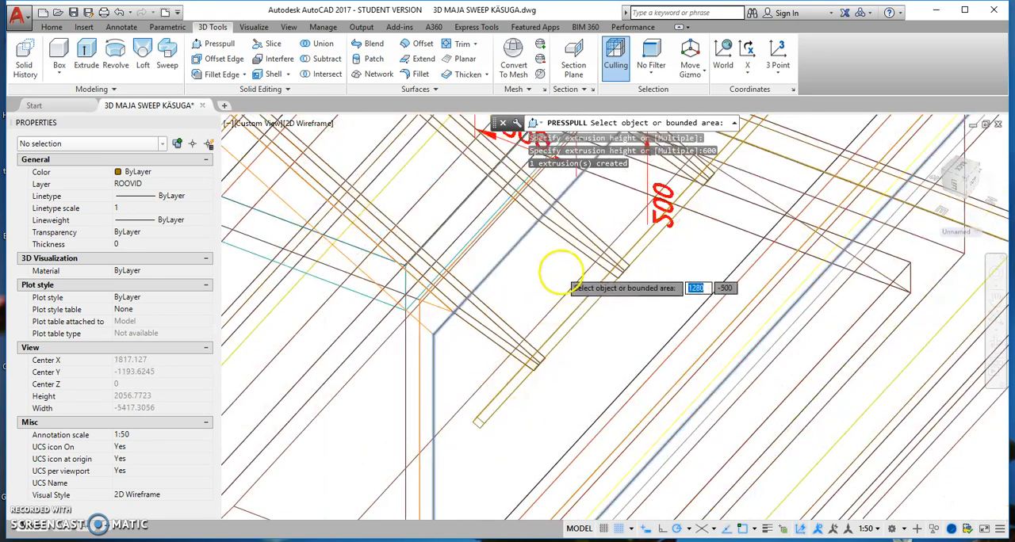
# Create a rectangular array of the extended batten up the roof slope with one row and a column spacing of 300.
pyautogui.moveTo(697, 271); pyautogui.dragTo(550, 363, button='middle')
pyautogui.click(993, 344)
pyautogui.moveTo(829, 325); pyautogui.dragTo(616, 309)
pyautogui.rightClick(407, 286)
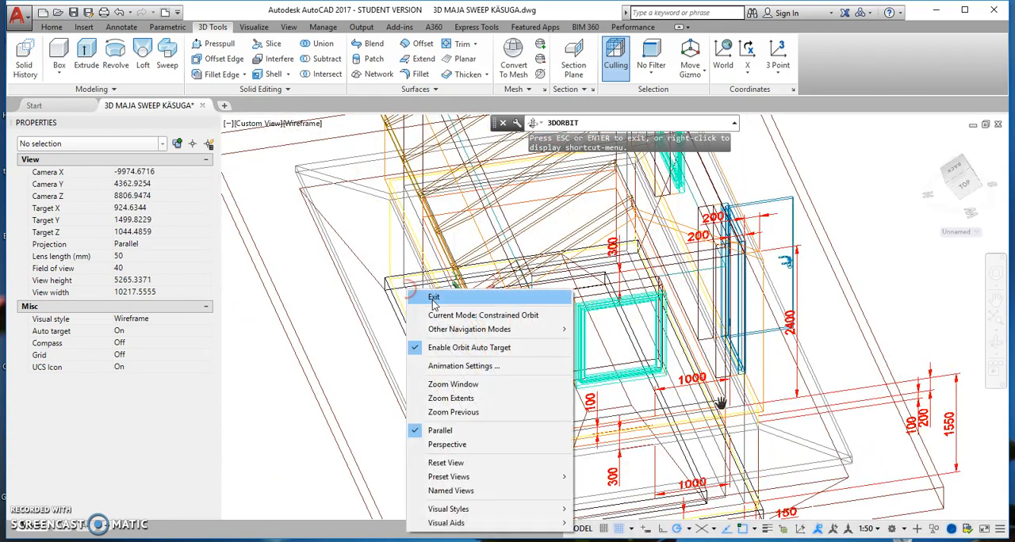
pyautogui.click(433, 300)
pyautogui.scroll(5, 464, 298)
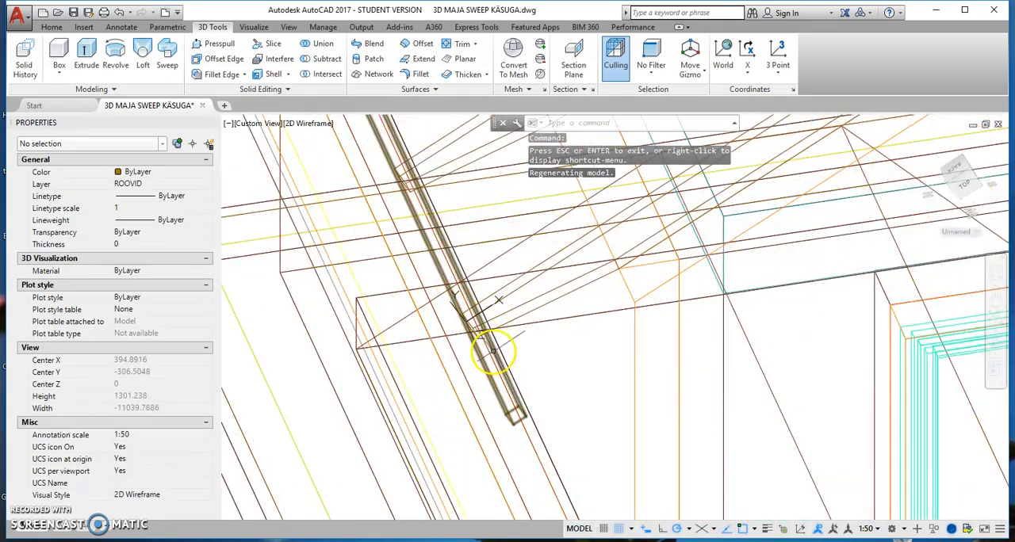
pyautogui.click(492, 350)
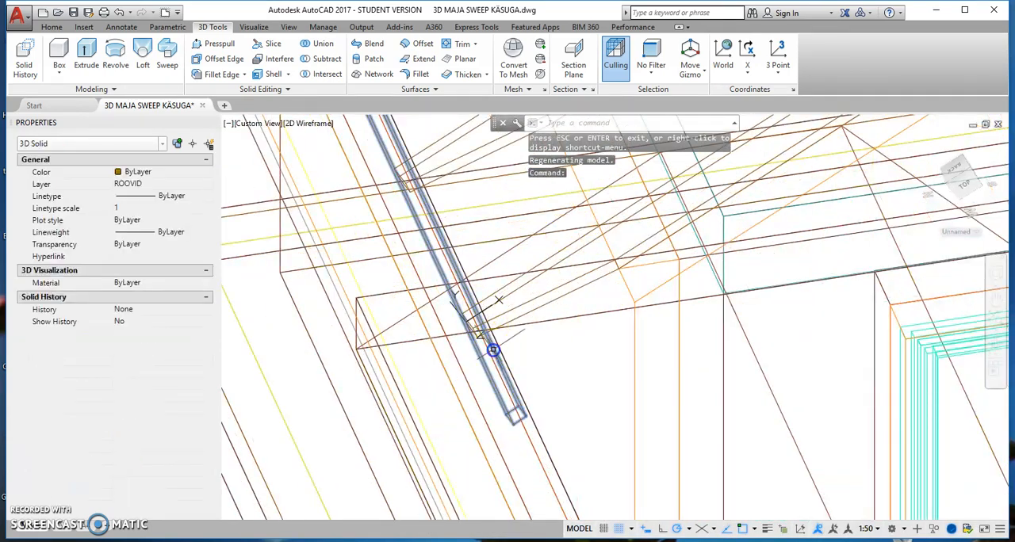
pyautogui.click(52, 26)
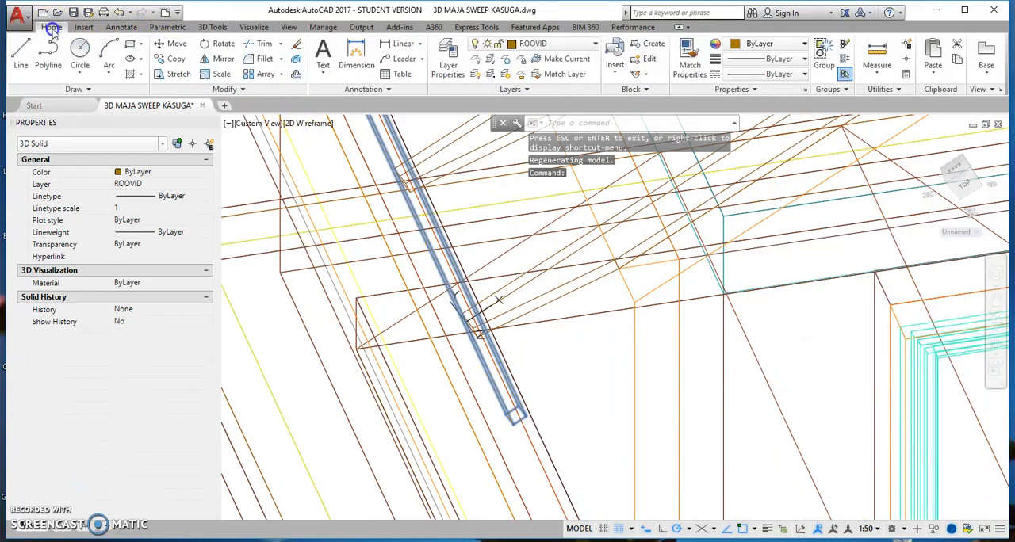
pyautogui.click(261, 76)
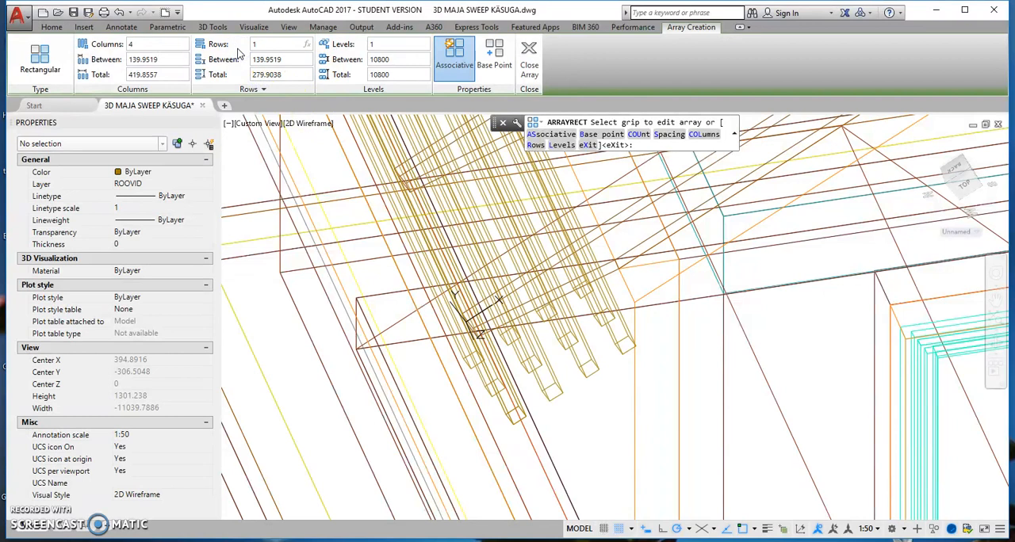
pyautogui.click(162, 61)
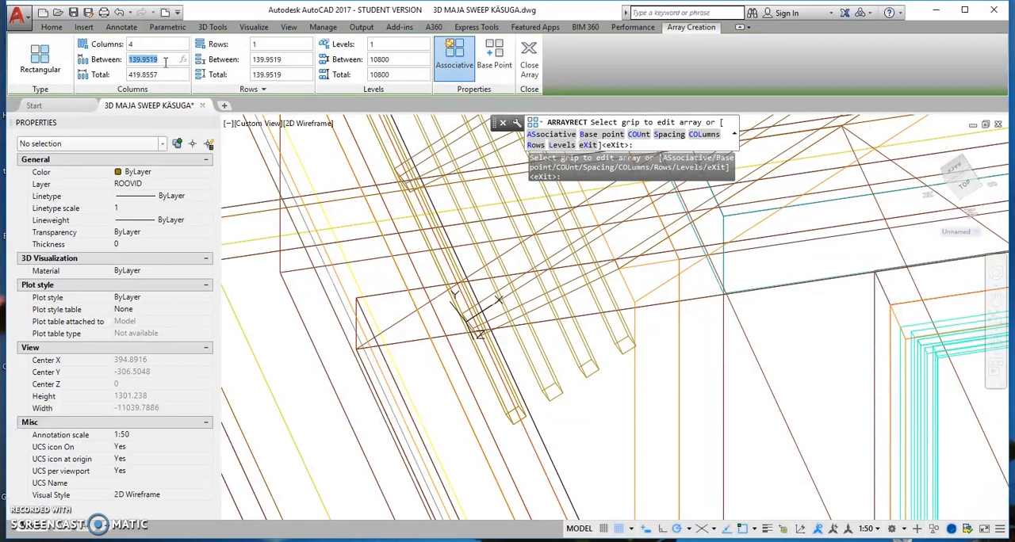
pyautogui.press('Return')
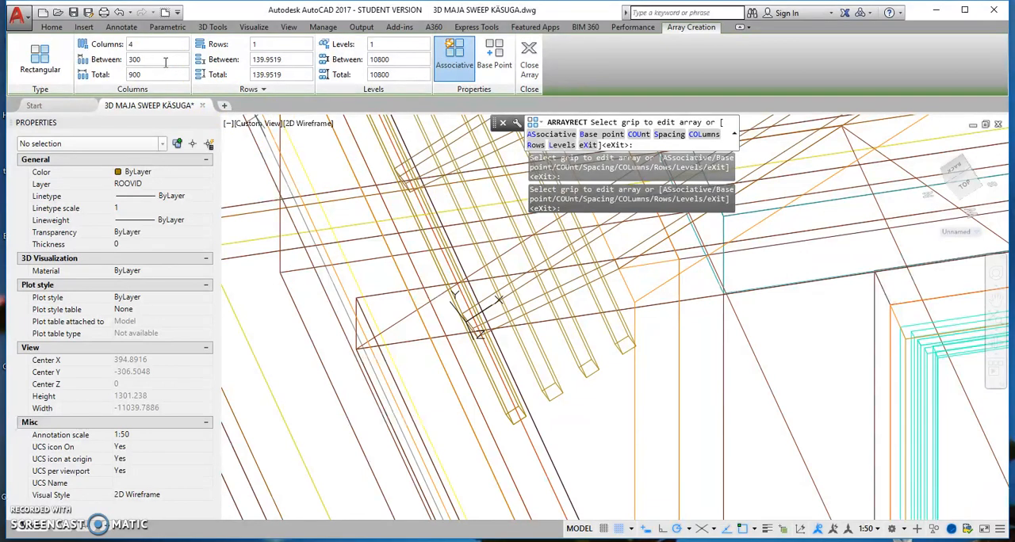
# Extend the batten array to nine columns, up to the rafters' ridge ends, and finish the array.
pyautogui.scroll(2, 757, 353)
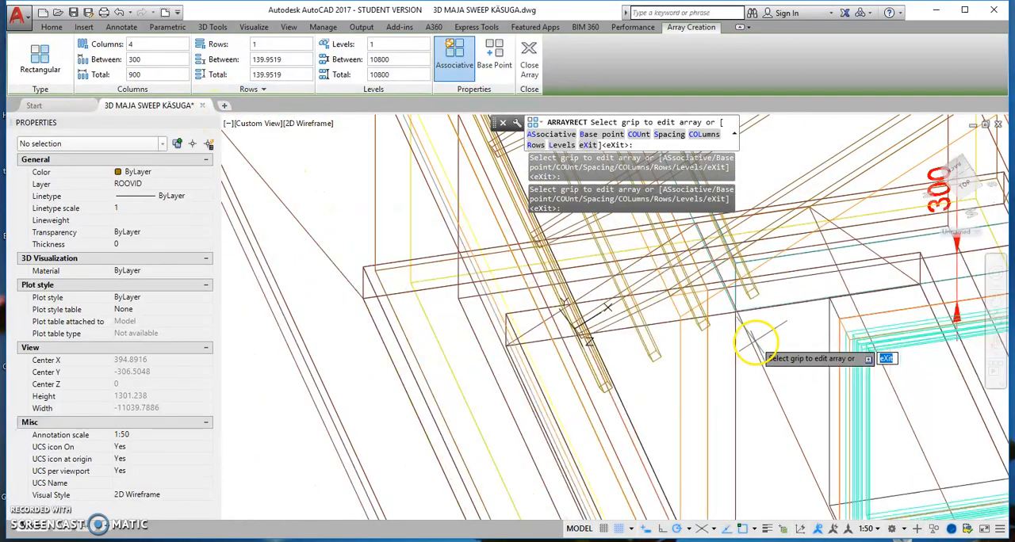
pyautogui.scroll(-4, 714, 341)
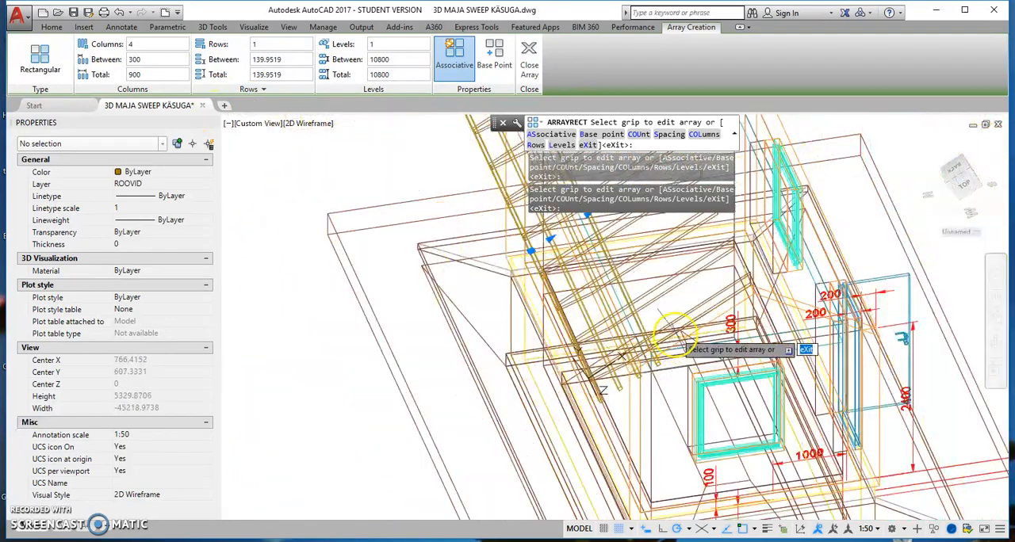
pyautogui.moveTo(714, 341); pyautogui.dragTo(522, 352, button='middle')
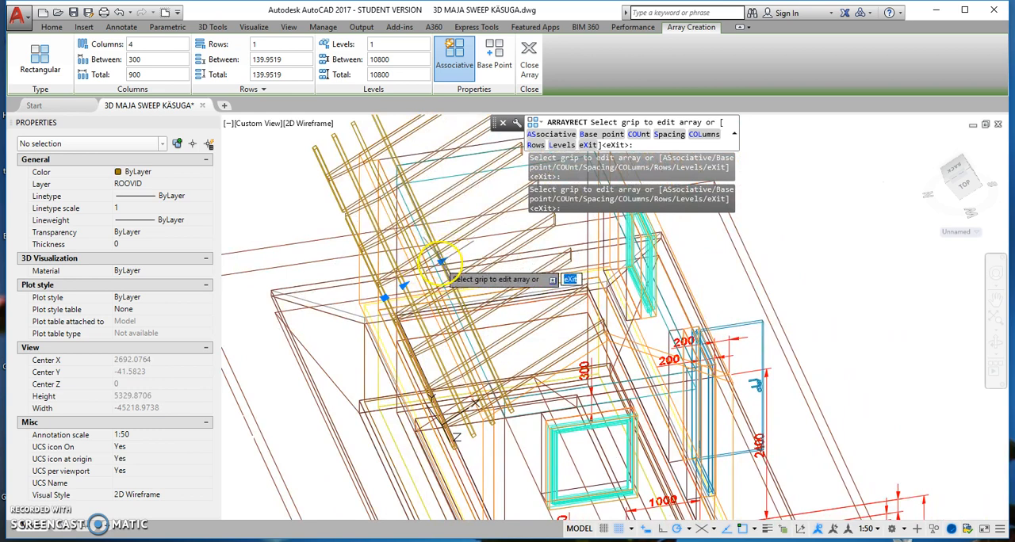
pyautogui.click(440, 261)
pyautogui.moveTo(476, 232); pyautogui.dragTo(440, 262, button='middle')
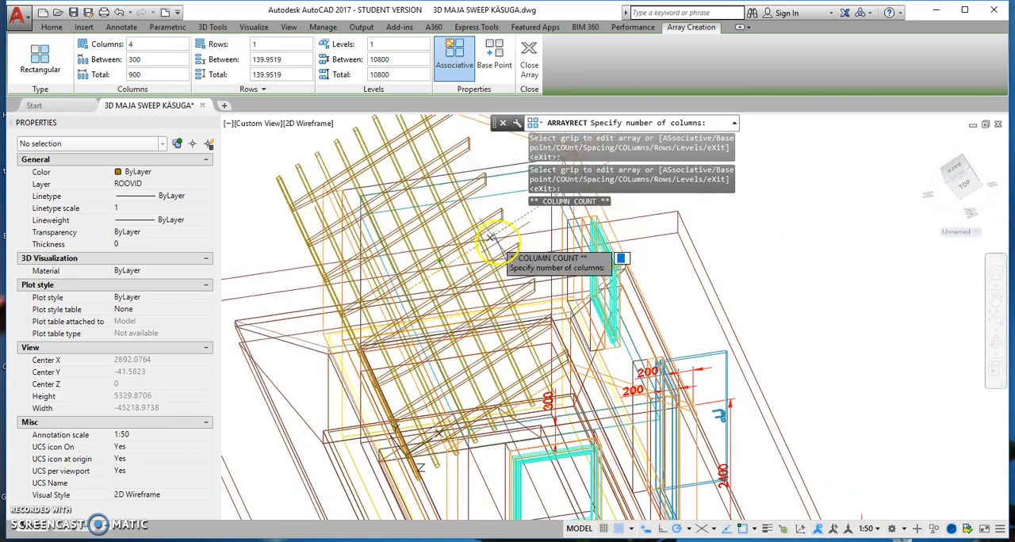
pyautogui.click(519, 246)
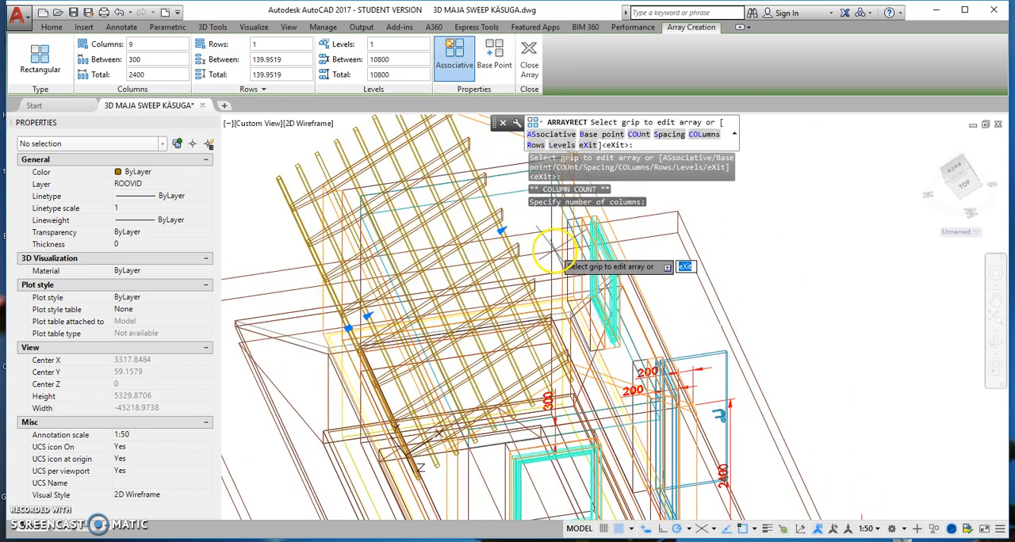
pyautogui.click(530, 62)
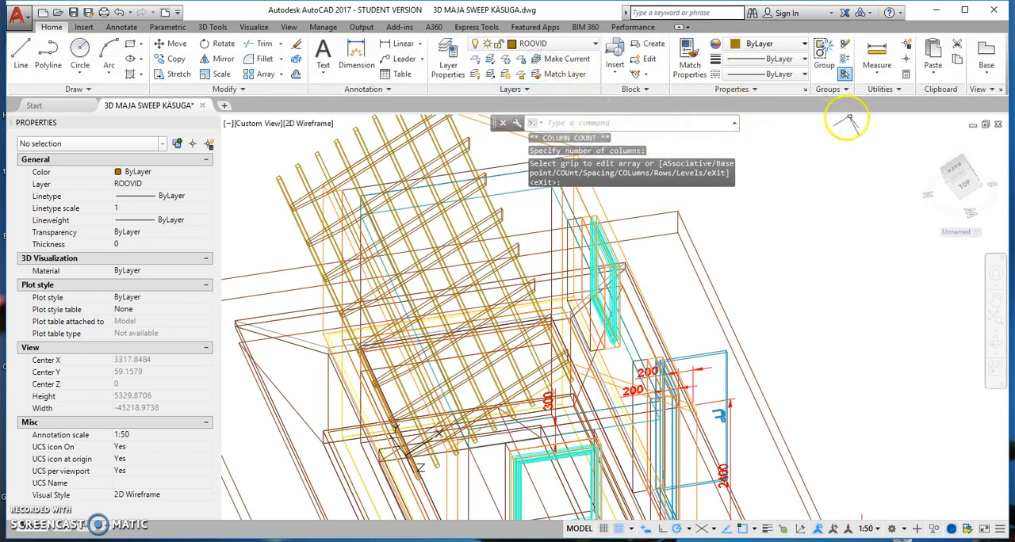